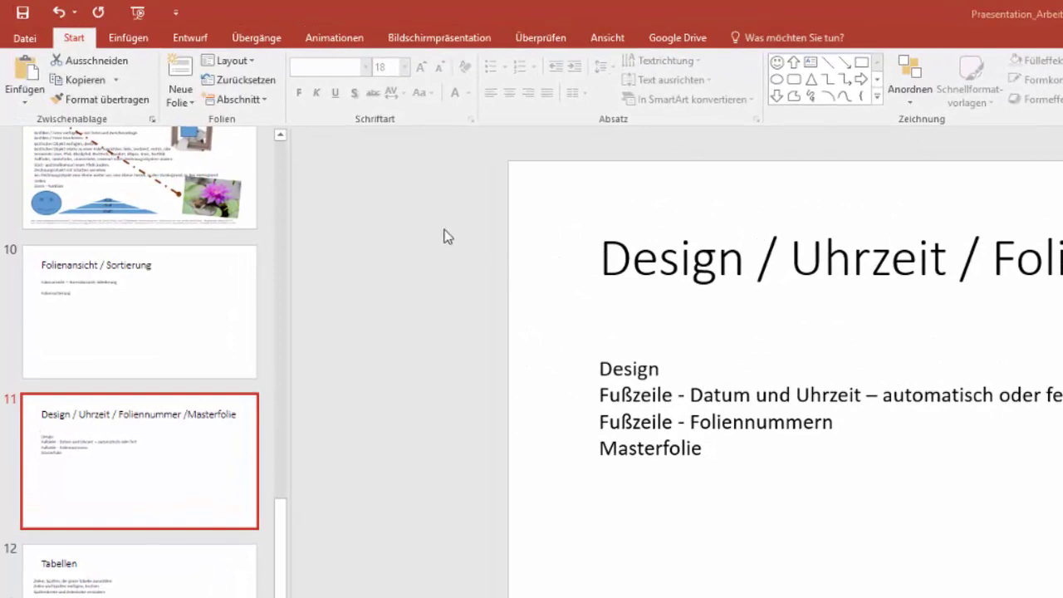
- Browse the Insert, View, Review, Slide Show, Animations and Transitions tabs, ending on the Design themes
{"action": "left_click", "coordinate": [127, 38]}
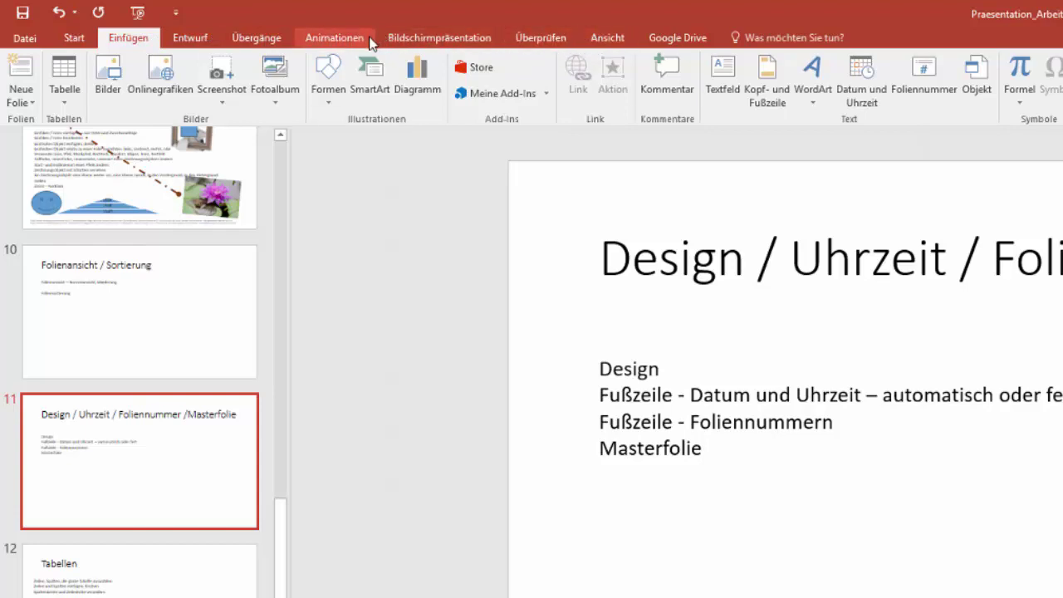
{"action": "left_click", "coordinate": [606, 39]}
{"action": "left_click", "coordinate": [541, 38]}
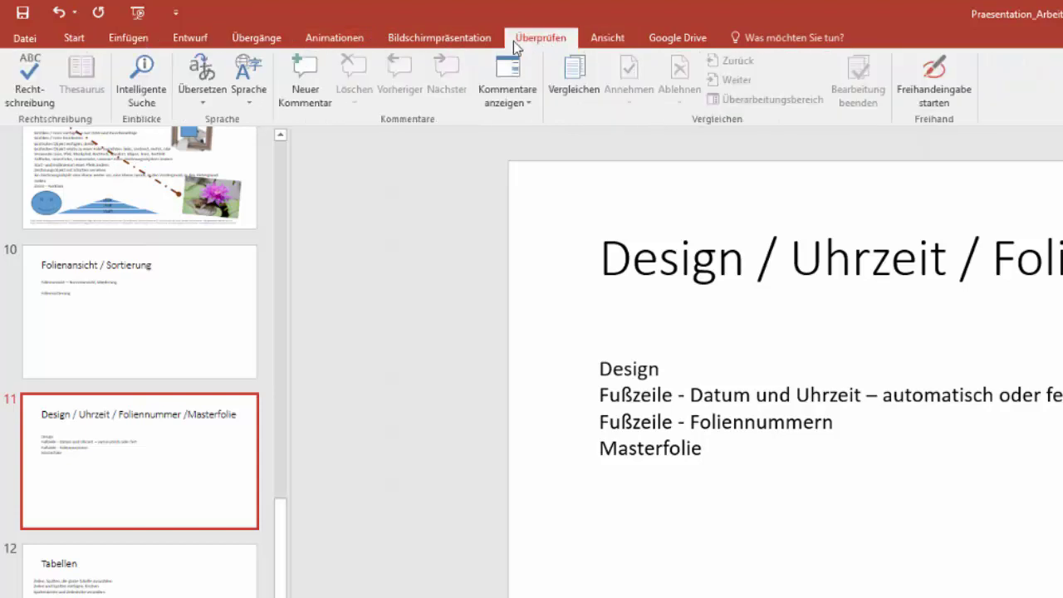
{"action": "left_click", "coordinate": [442, 39]}
{"action": "left_click", "coordinate": [335, 39]}
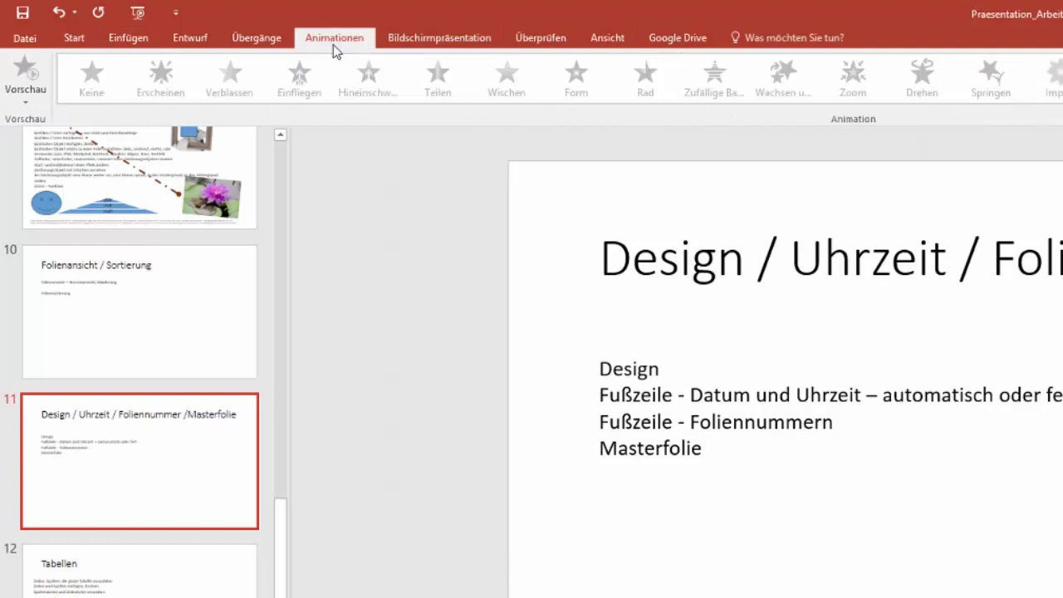
{"action": "left_click", "coordinate": [241, 39]}
{"action": "left_click", "coordinate": [198, 42]}
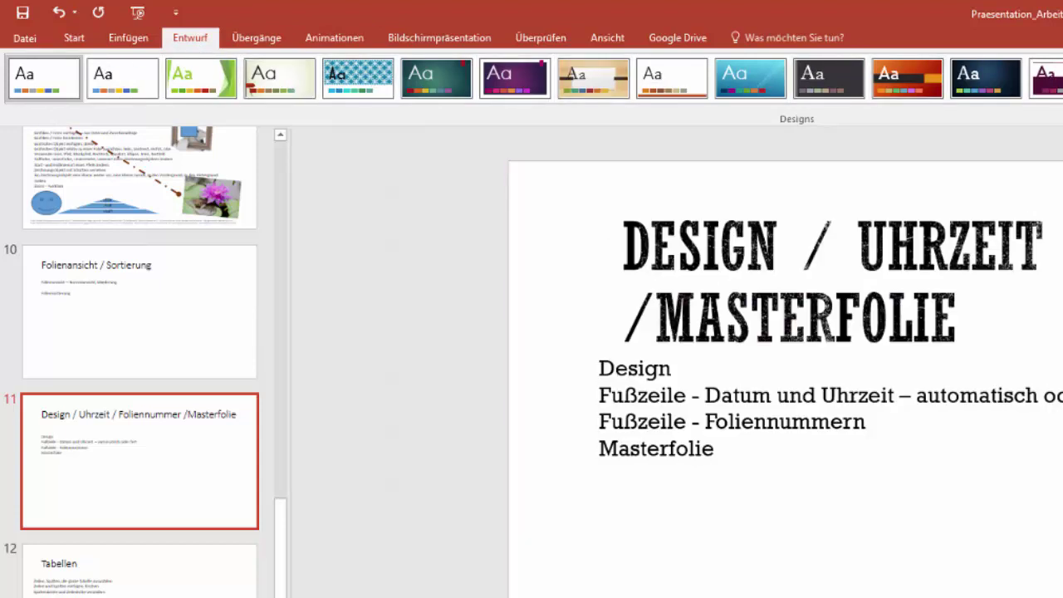
- Expand the Designs gallery and apply the wood-floor theme to all slides
{"action": "left_click", "coordinate": [1059, 79]}
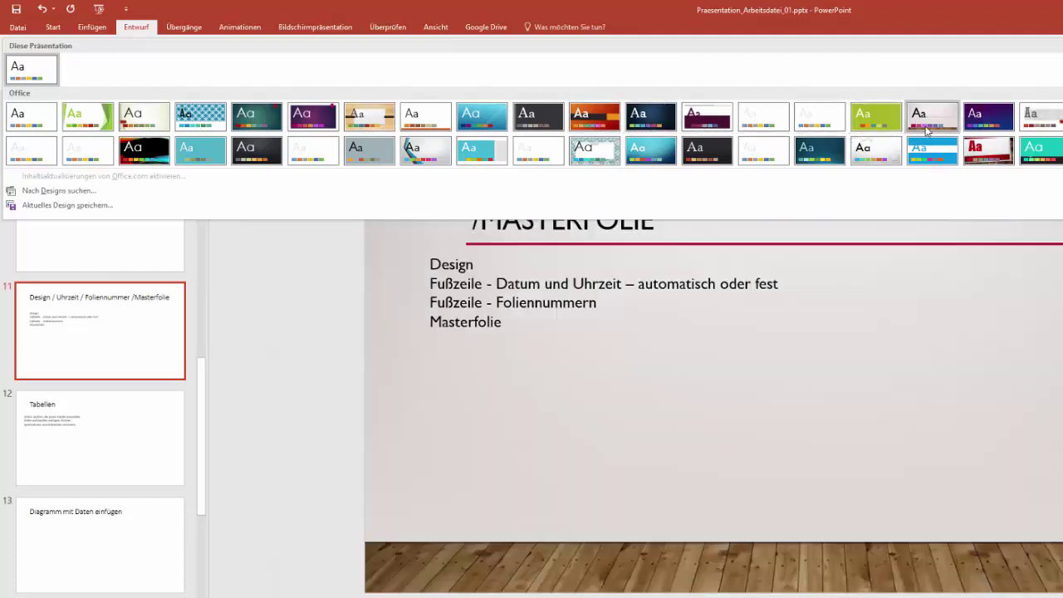
{"action": "left_click", "coordinate": [927, 130]}
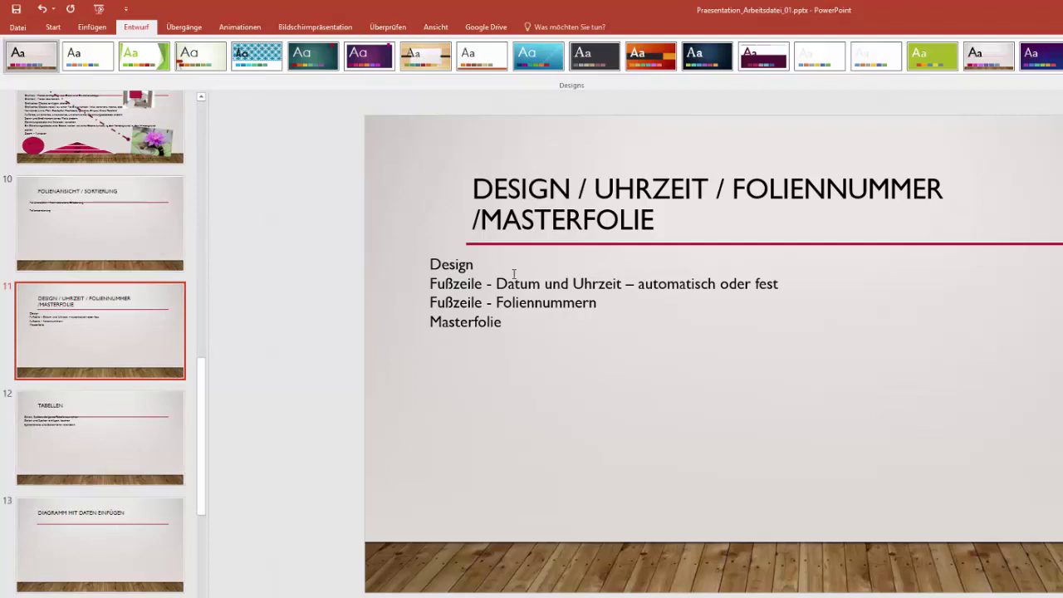
{"action": "left_click", "coordinate": [571, 222]}
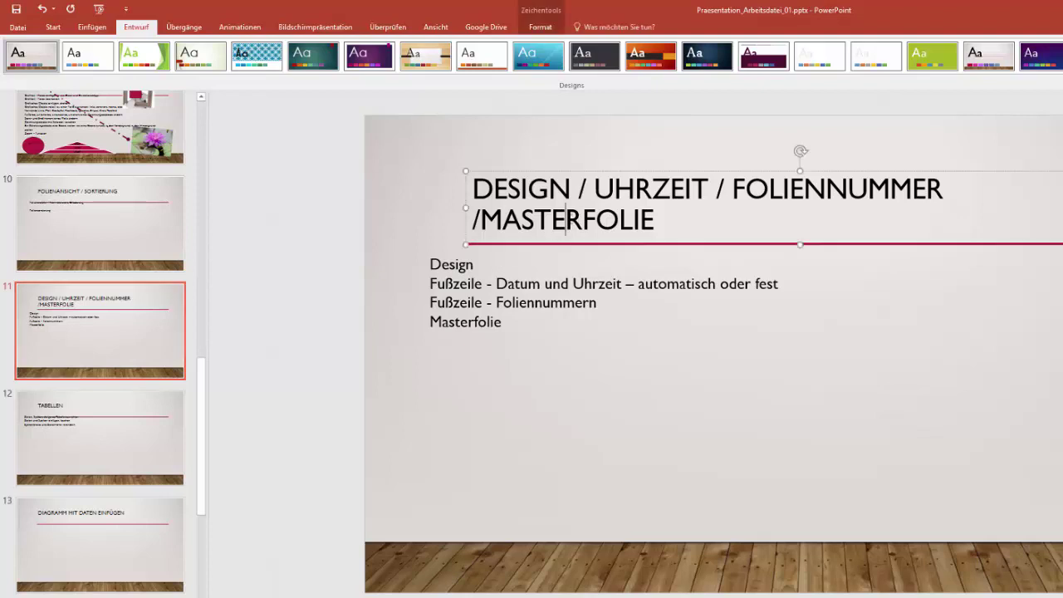
{"action": "left_click", "coordinate": [455, 264]}
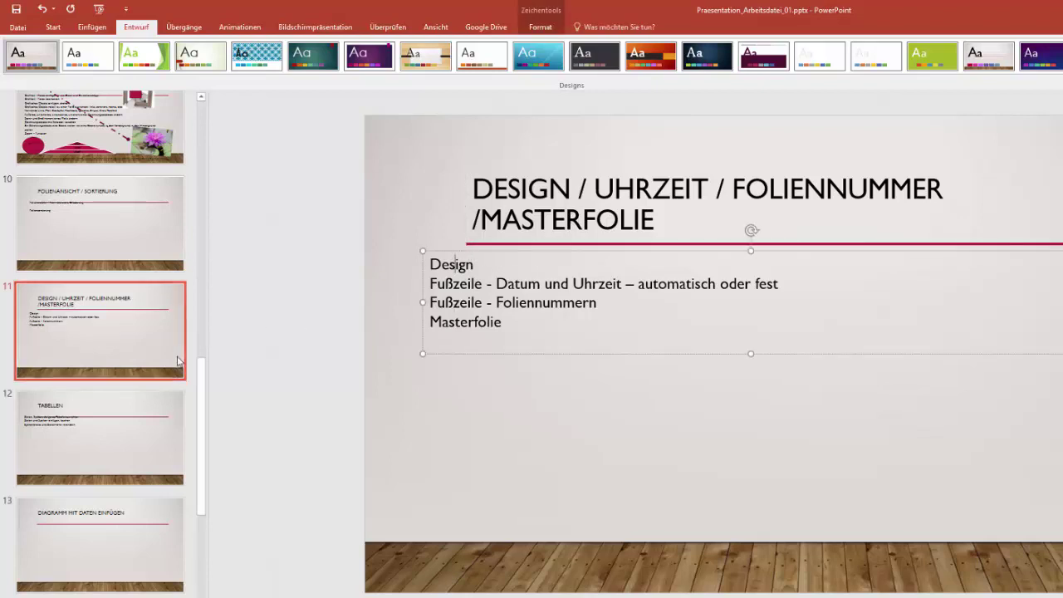
{"action": "mouse_move", "coordinate": [201, 373]}
{"action": "left_mouse_down"}
{"action": "mouse_move", "coordinate": [204, 181]}
{"action": "mouse_move", "coordinate": [191, 106]}
{"action": "left_mouse_up"}
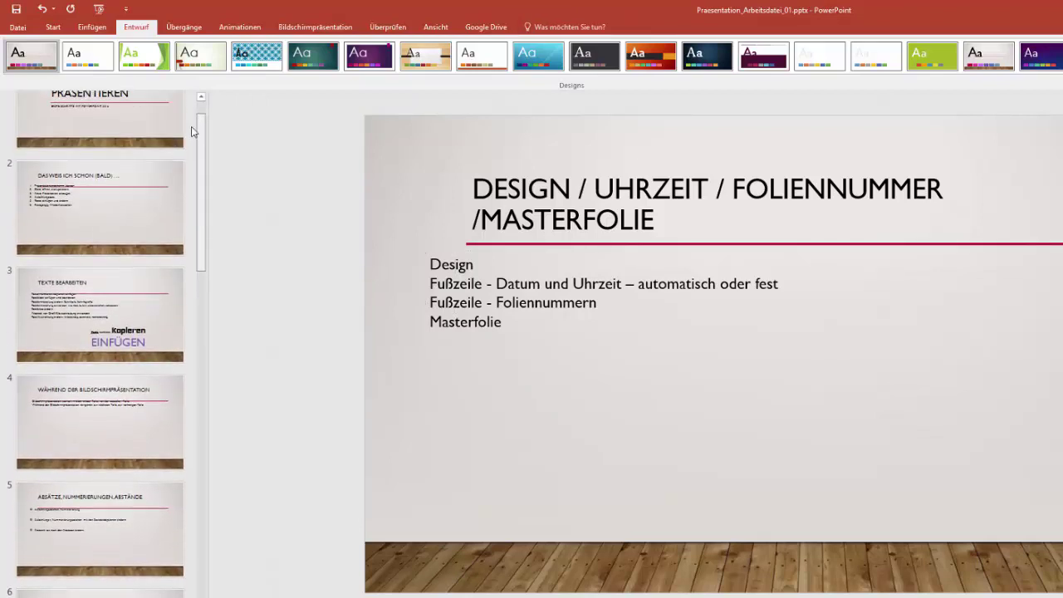
{"action": "left_click", "coordinate": [66, 147]}
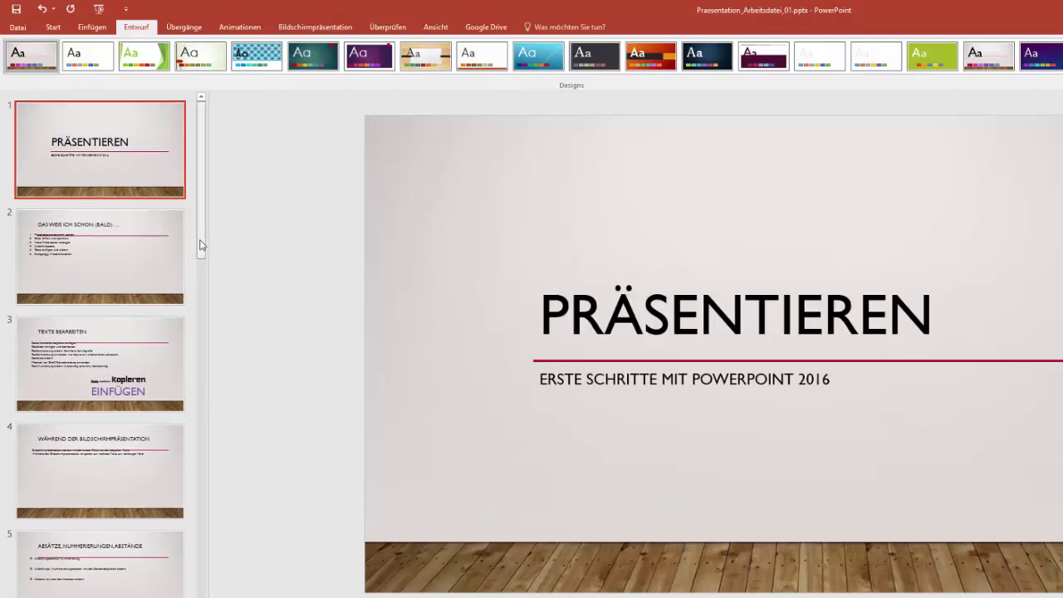
{"action": "scroll", "coordinate": [200, 268], "scroll_direction": "down", "scroll_amount": 1}
{"action": "left_click_drag", "start_coordinate": [200, 268], "coordinate": [191, 444]}
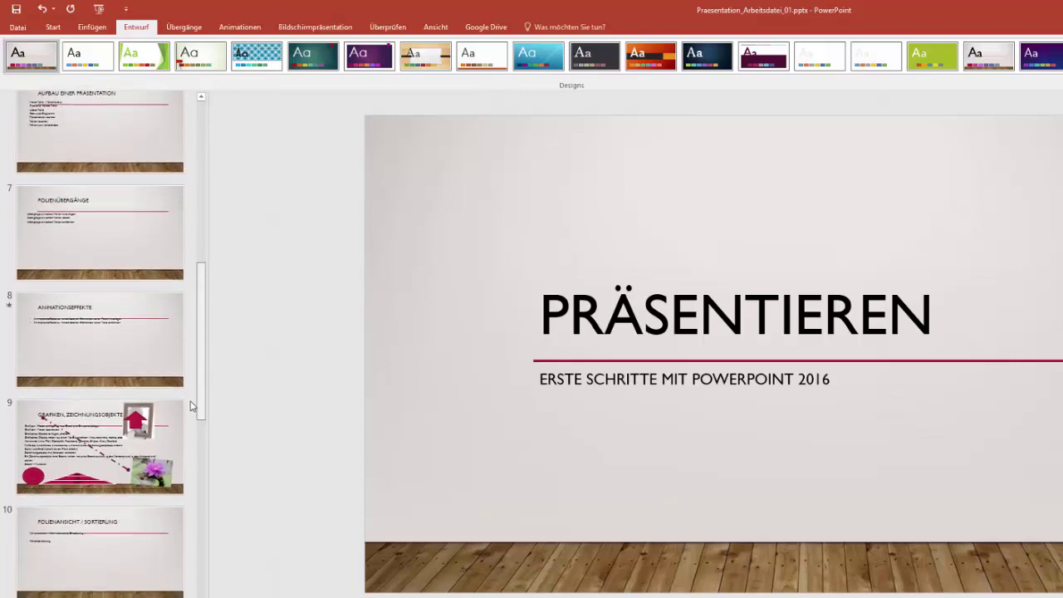
{"action": "scroll", "coordinate": [191, 466], "scroll_direction": "down", "scroll_amount": 3}
{"action": "scroll", "coordinate": [183, 453], "scroll_direction": "down", "scroll_amount": 1}
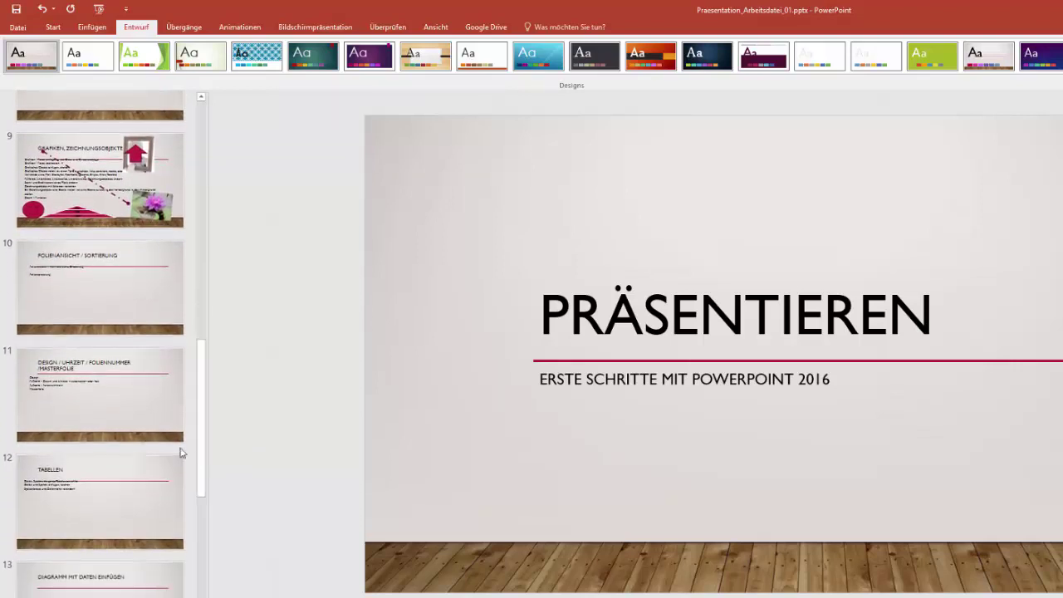
{"action": "left_click", "coordinate": [134, 375]}
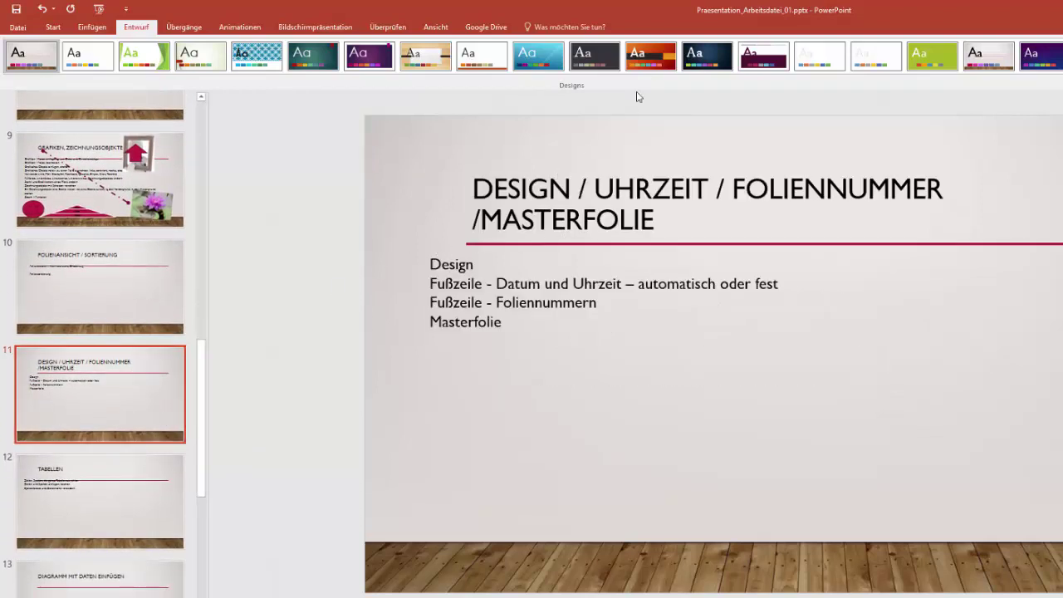
{"action": "left_click", "coordinate": [656, 63]}
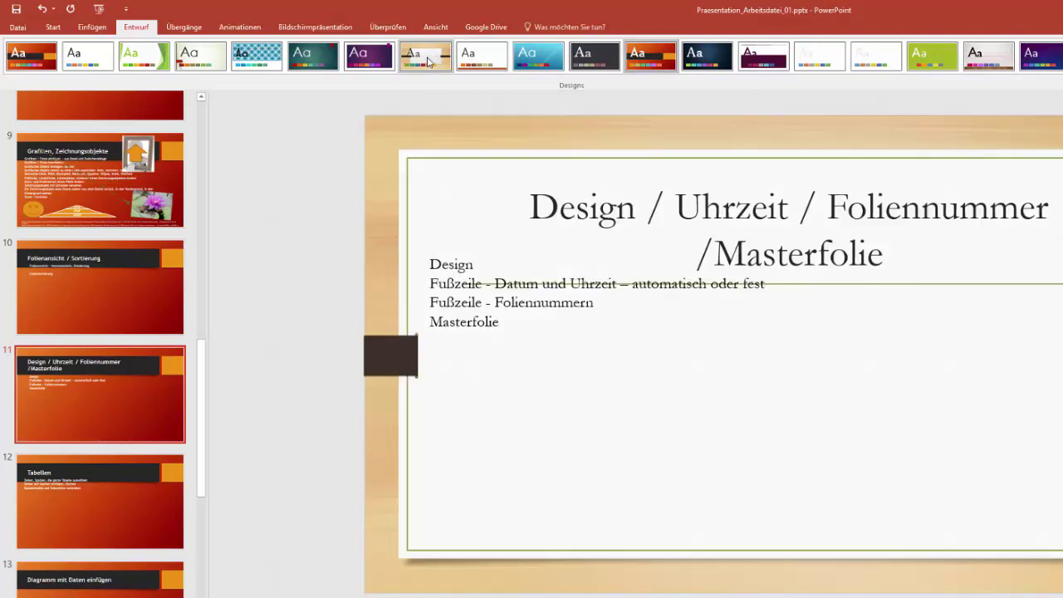
{"action": "left_click", "coordinate": [428, 62]}
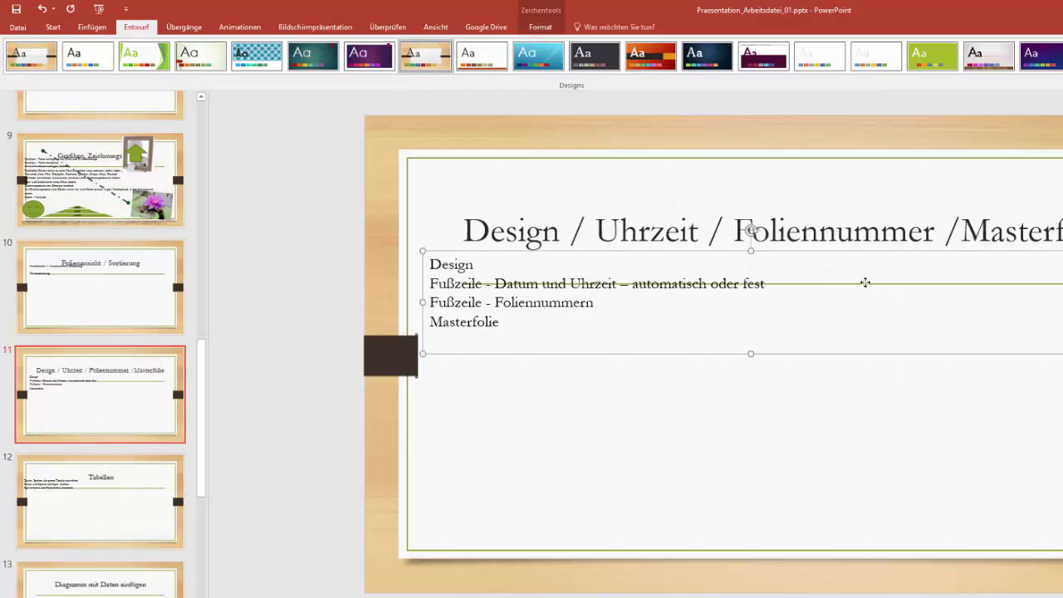
{"action": "left_click_drag", "start_coordinate": [866, 289], "coordinate": [866, 284]}
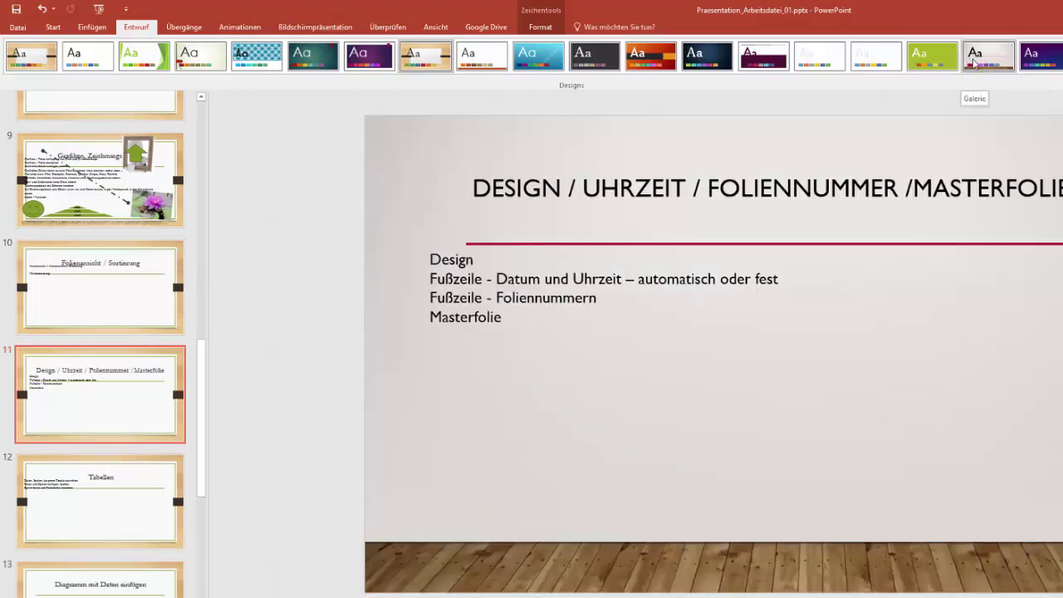
{"action": "left_click", "coordinate": [973, 63]}
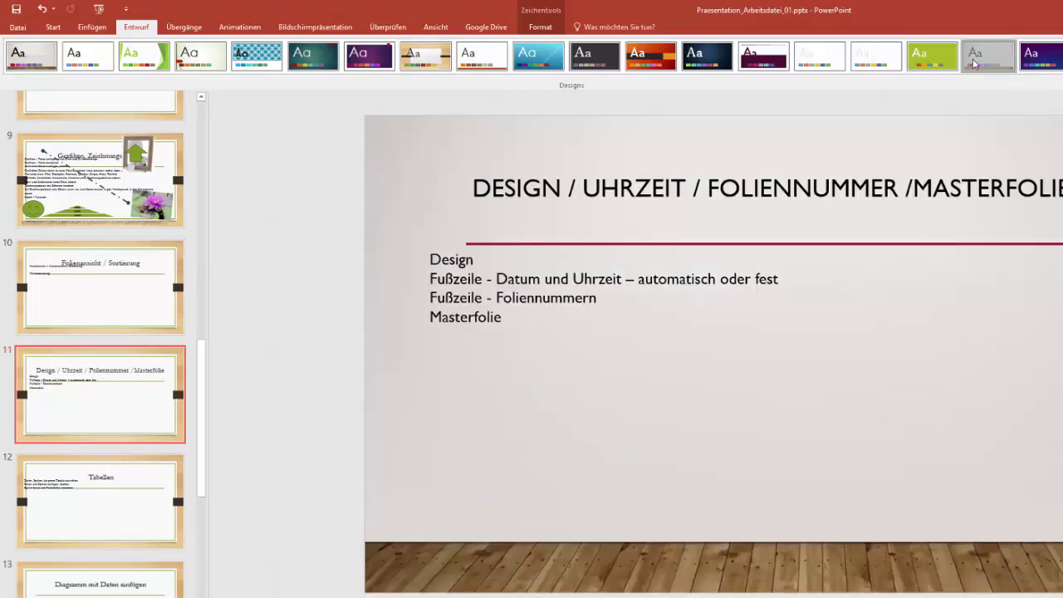
{"action": "left_click", "coordinate": [467, 390]}
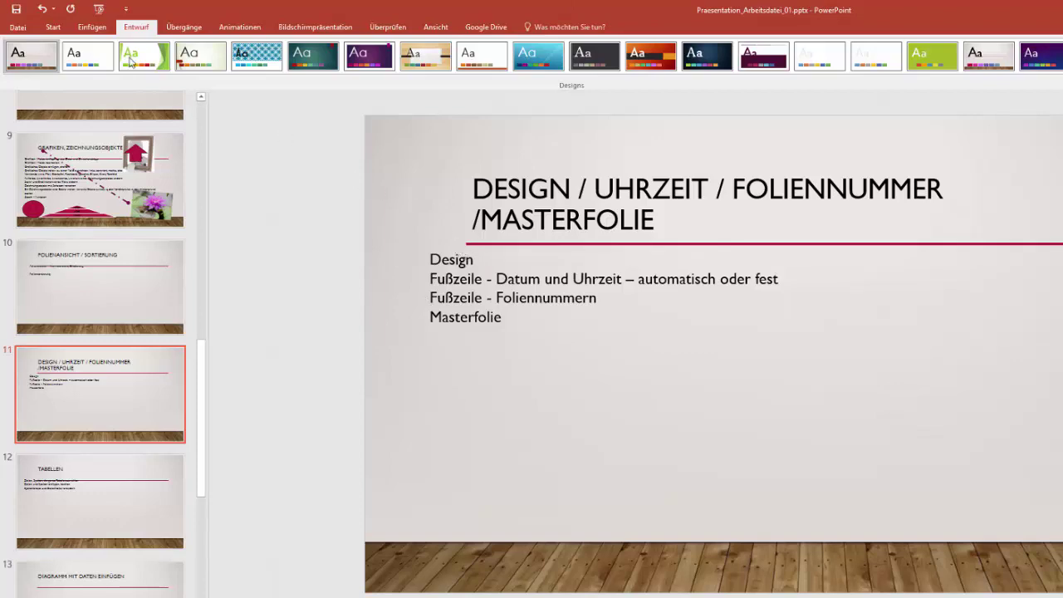
- In Header and Footer, enable Date and time with a fixed date of 17.01.2016
{"action": "left_click", "coordinate": [93, 27]}
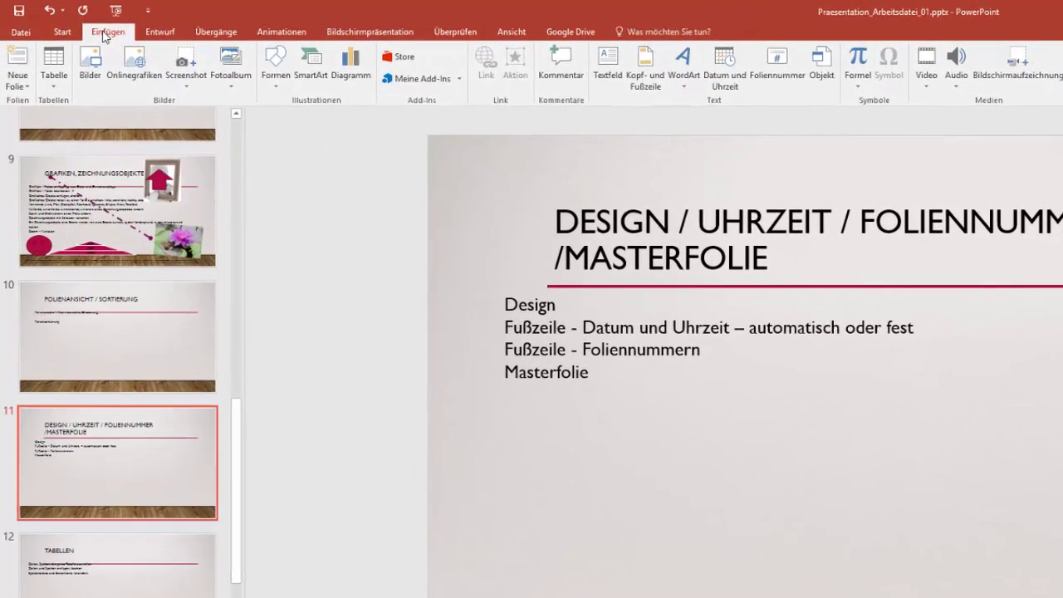
{"action": "left_click", "coordinate": [648, 83]}
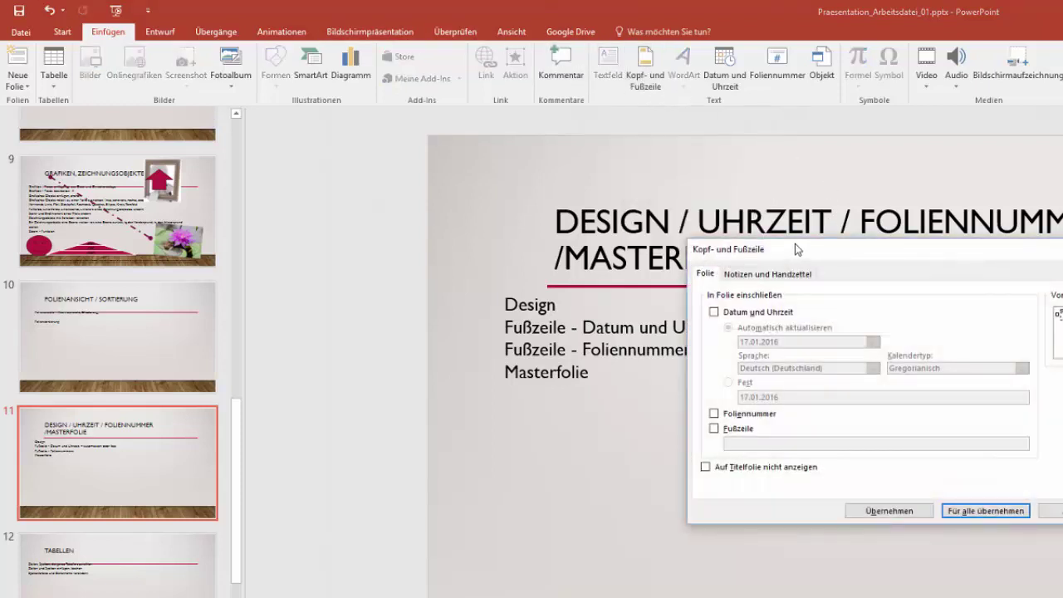
{"action": "left_click_drag", "start_coordinate": [795, 244], "coordinate": [895, 197]}
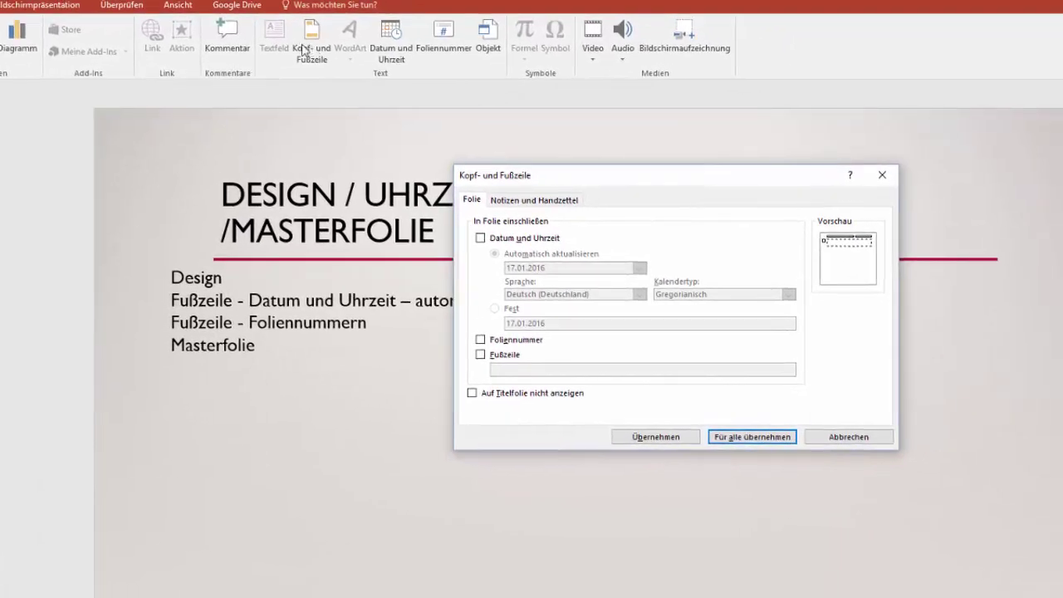
{"action": "left_click", "coordinate": [481, 238]}
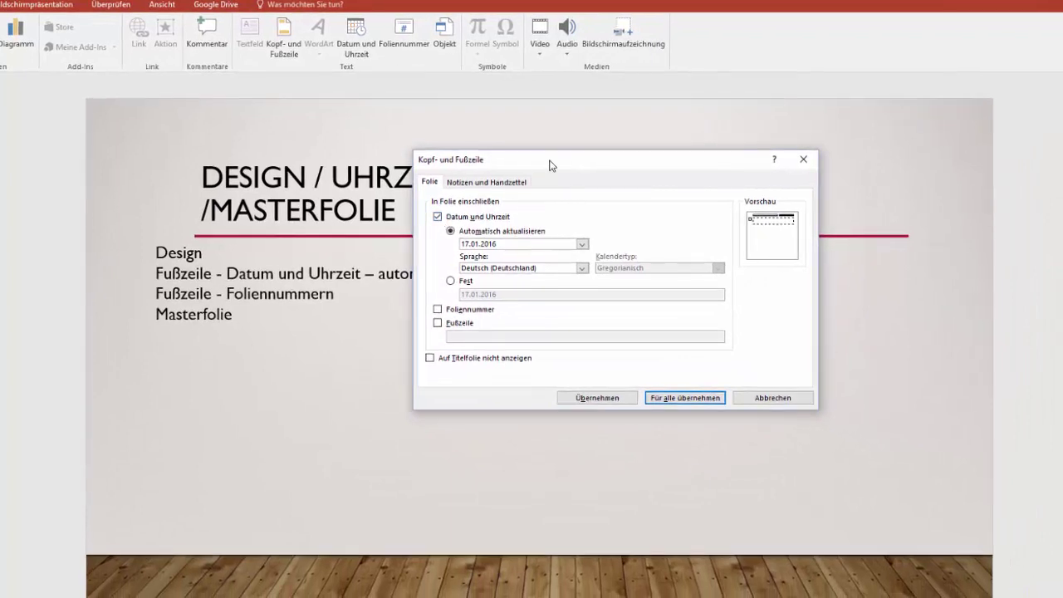
{"action": "left_click_drag", "start_coordinate": [556, 165], "coordinate": [686, 137]}
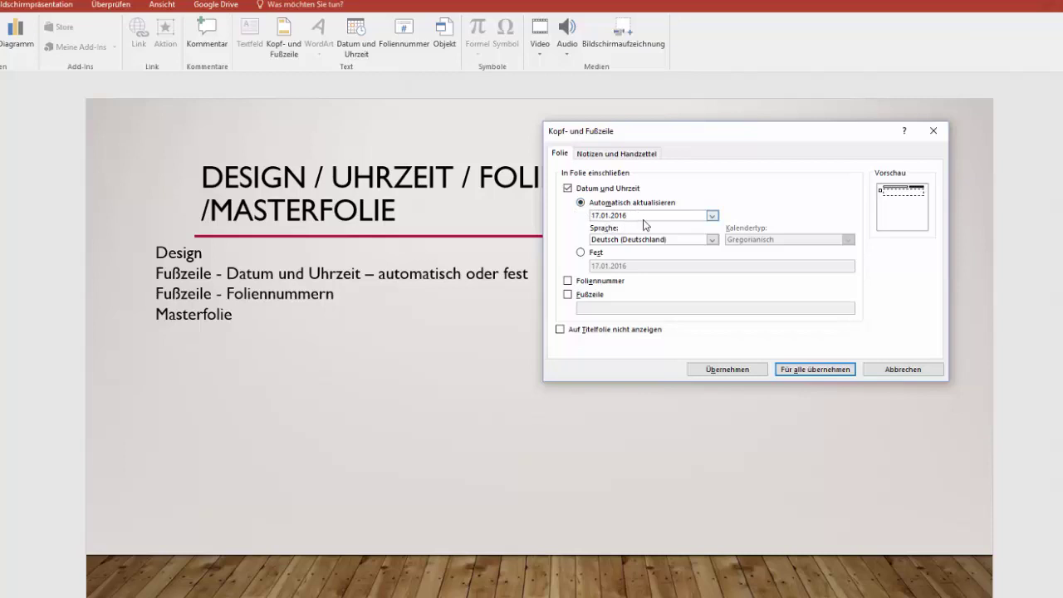
{"action": "left_click", "coordinate": [582, 253]}
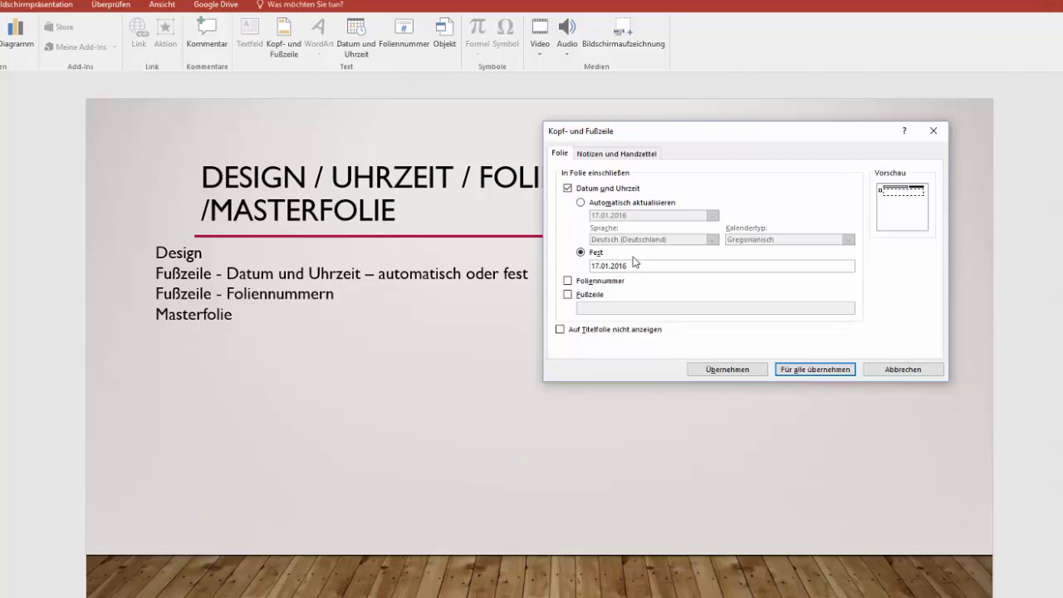
- Make the date auto-update in the 17.01.2016 19:38:38 format and apply it to all slides
{"action": "left_click", "coordinate": [580, 203]}
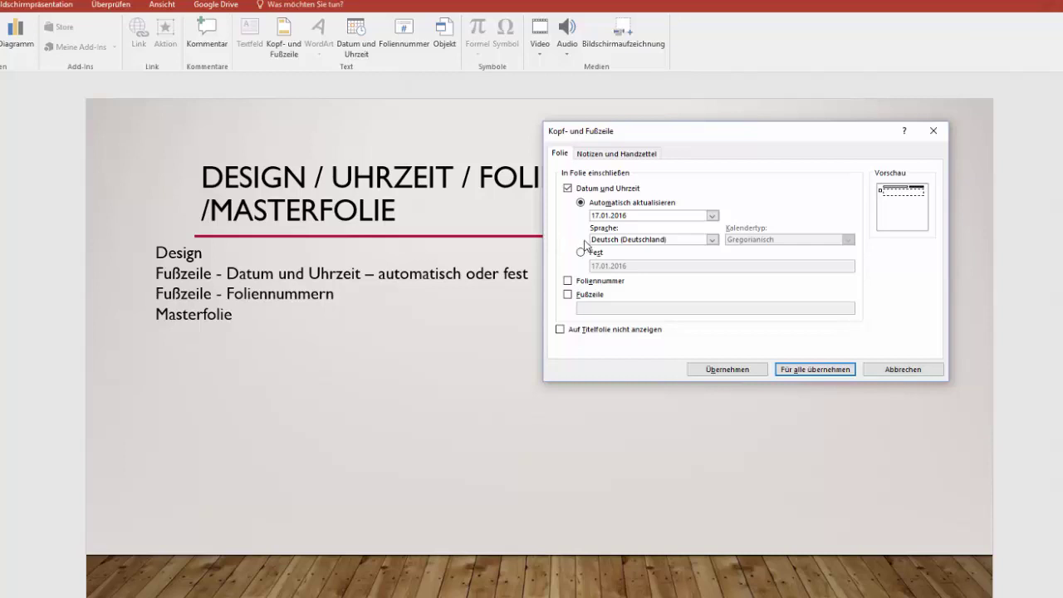
{"action": "left_click", "coordinate": [712, 216]}
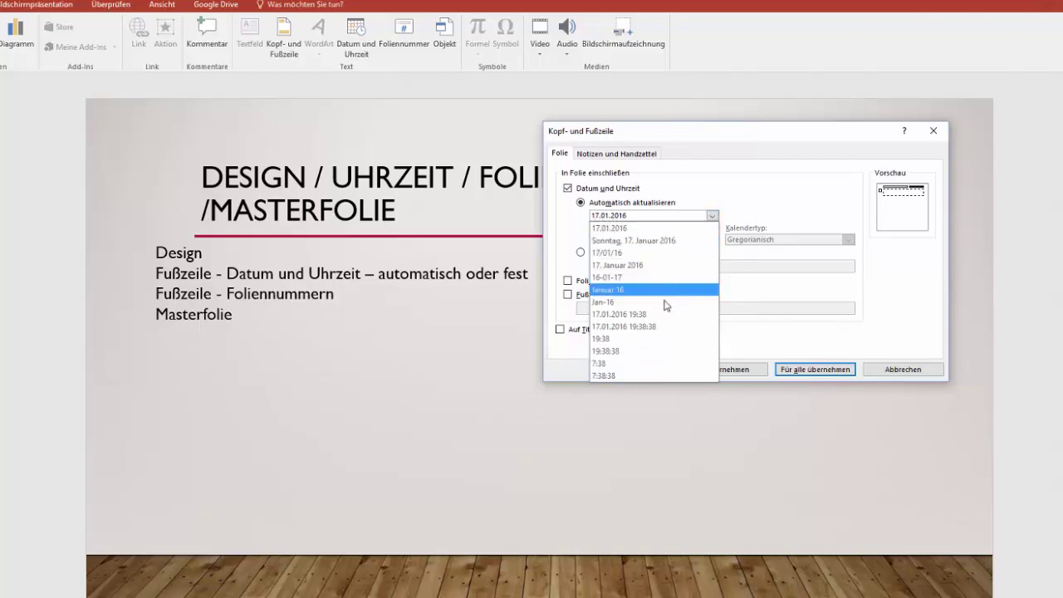
{"action": "left_click", "coordinate": [650, 327]}
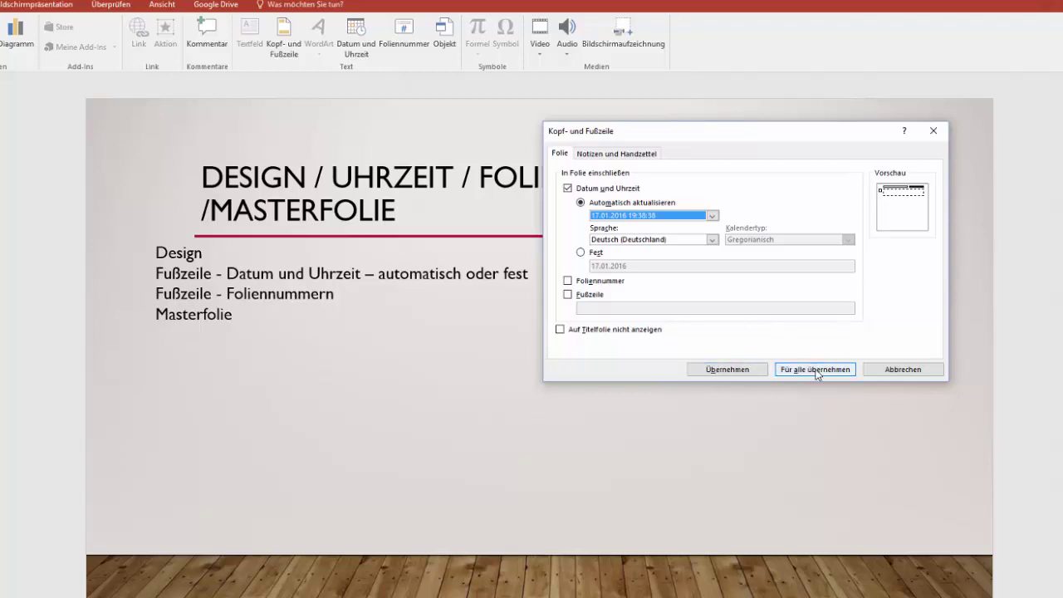
{"action": "left_click", "coordinate": [815, 371]}
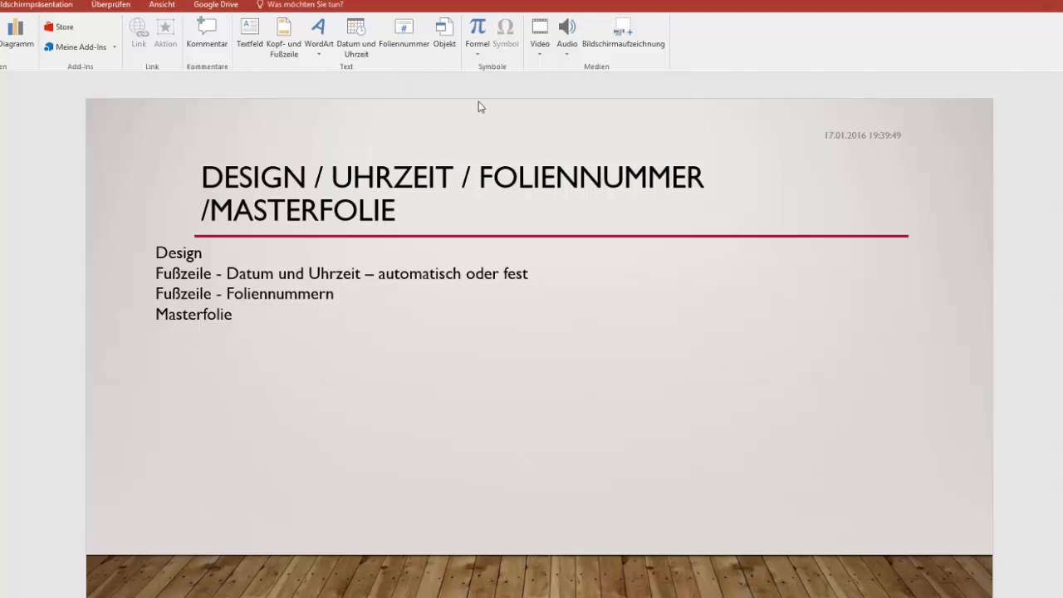
- Enable Slide number in Header and Footer and apply it to all slides
{"action": "left_click", "coordinate": [285, 43]}
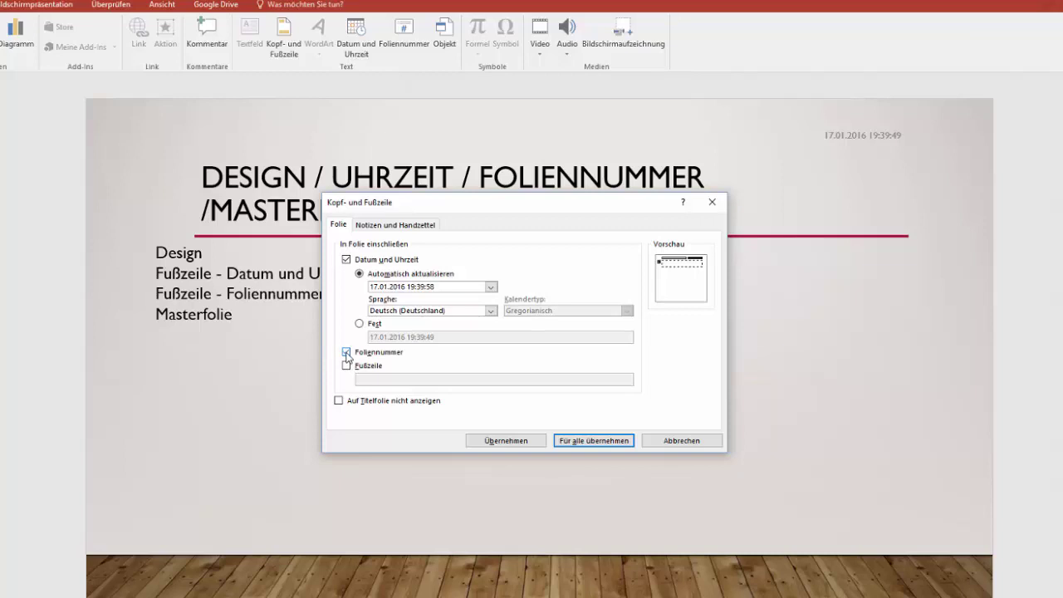
{"action": "left_click", "coordinate": [561, 442]}
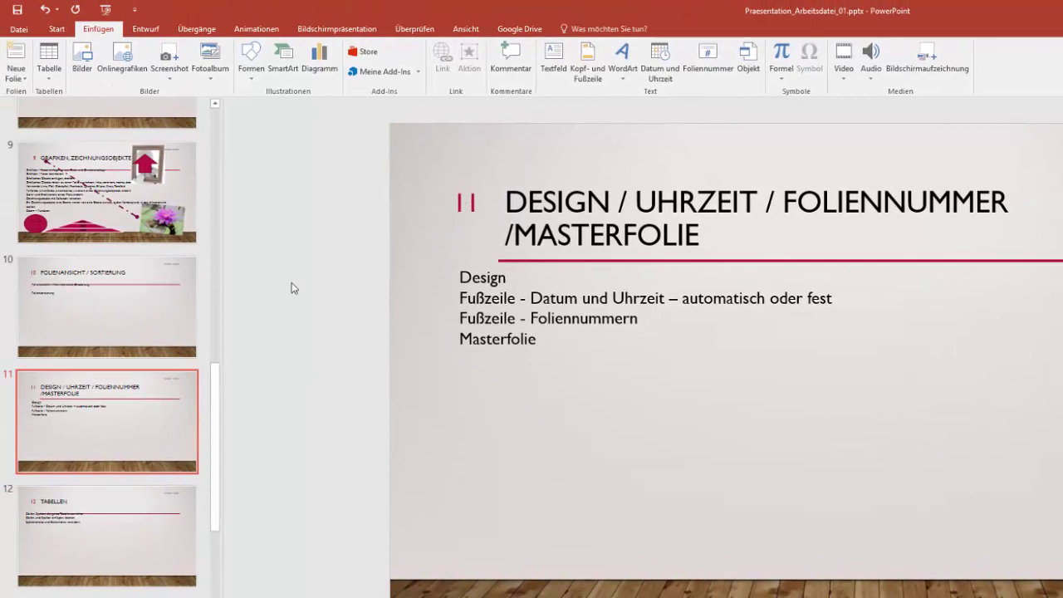
- Review slides 10–12 and drag slide 10's body text below the red line
{"action": "left_click", "coordinate": [108, 298]}
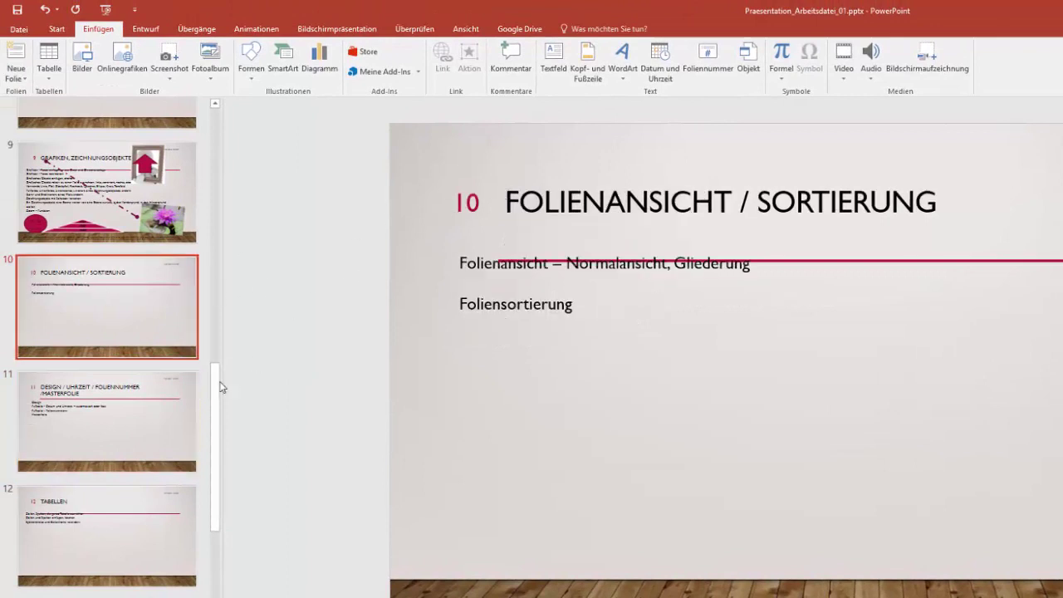
{"action": "left_click", "coordinate": [116, 410]}
{"action": "left_click", "coordinate": [94, 519]}
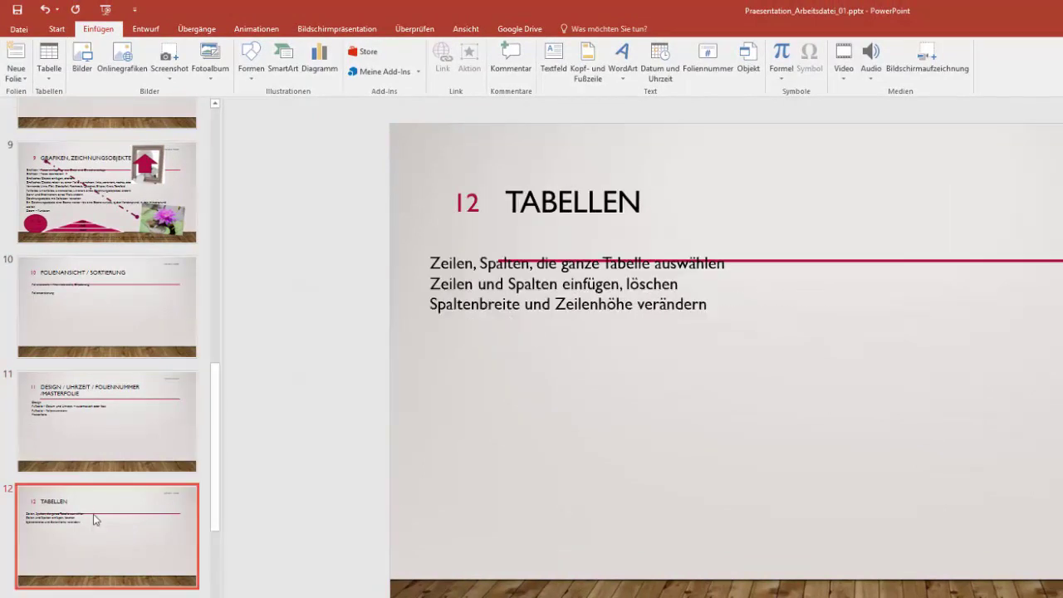
{"action": "left_click", "coordinate": [125, 413]}
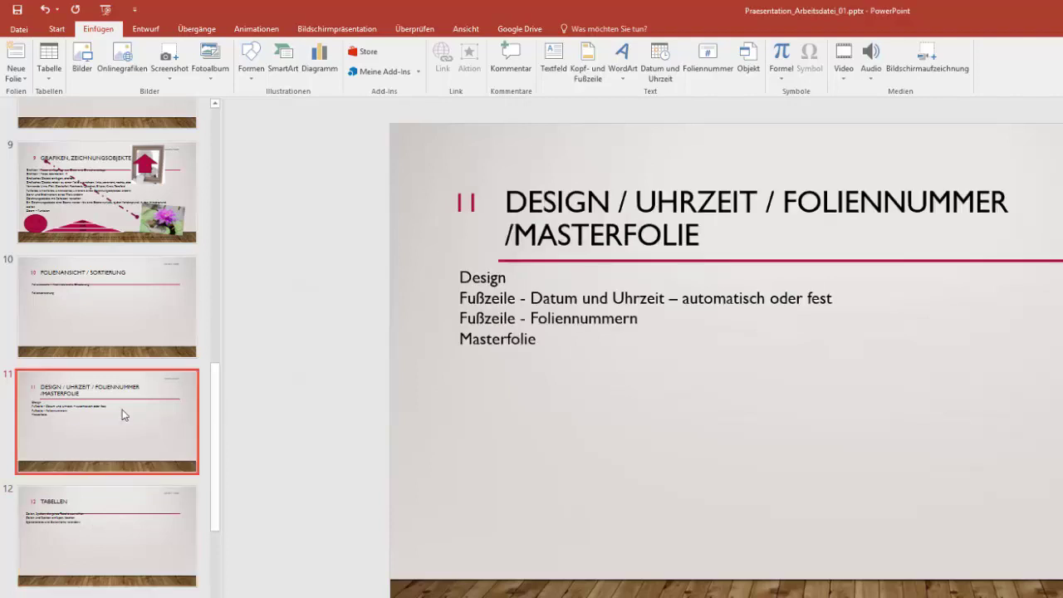
{"action": "left_click", "coordinate": [136, 302]}
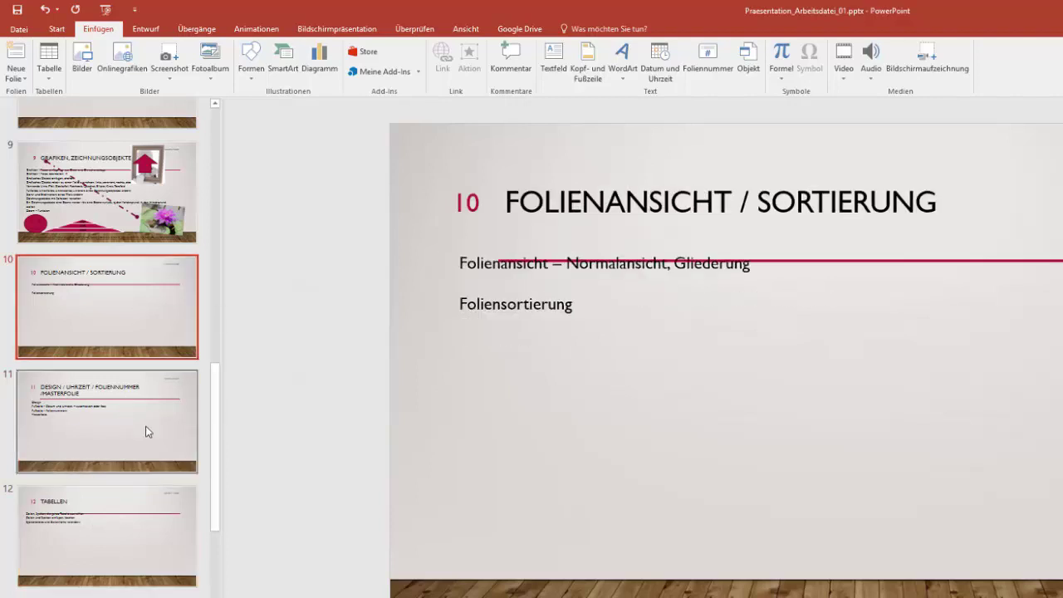
{"action": "left_click", "coordinate": [456, 261]}
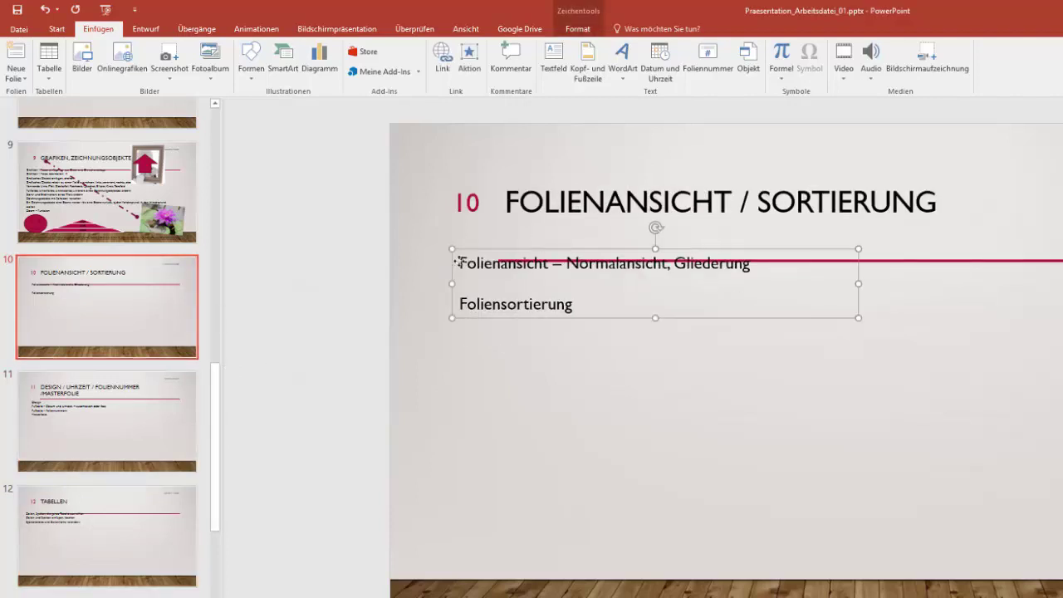
{"action": "left_click_drag", "start_coordinate": [471, 252], "coordinate": [474, 277]}
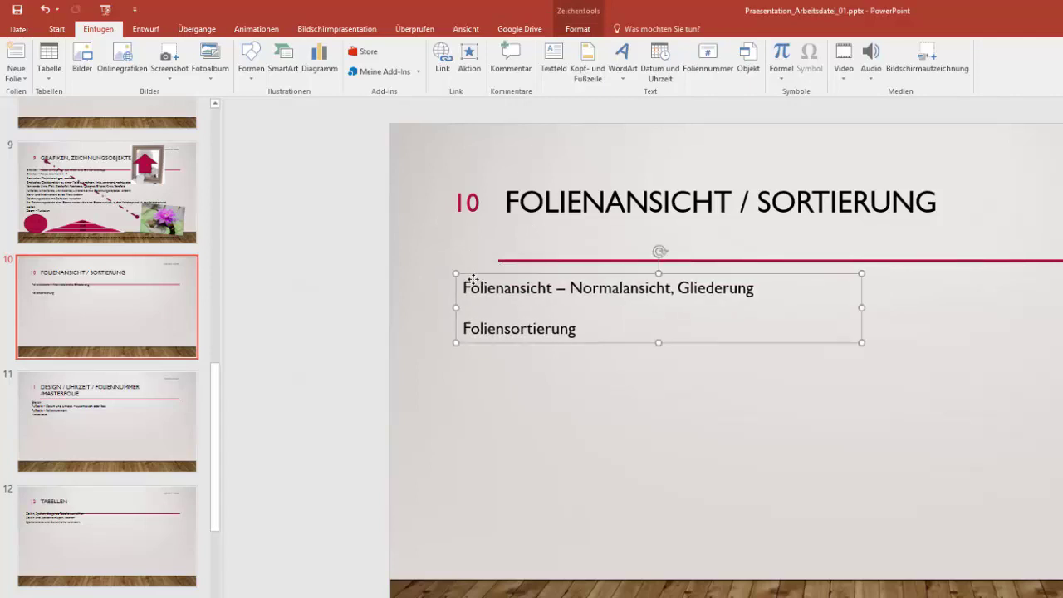
- Check slide 11's body text, then go to the PRÄSENTIEREN title slide
{"action": "left_click", "coordinate": [119, 402]}
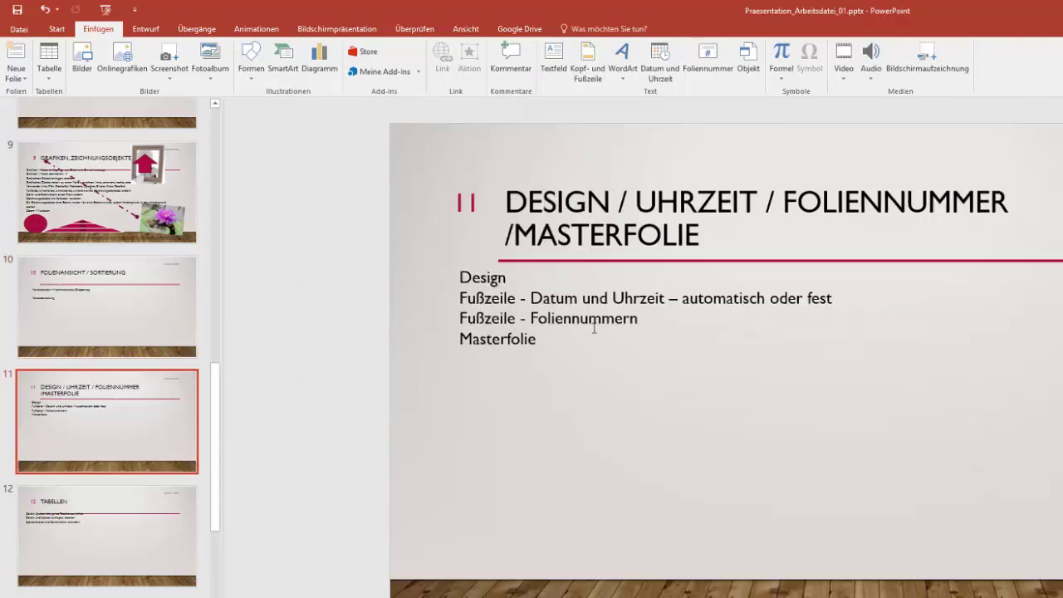
{"action": "left_click", "coordinate": [571, 299]}
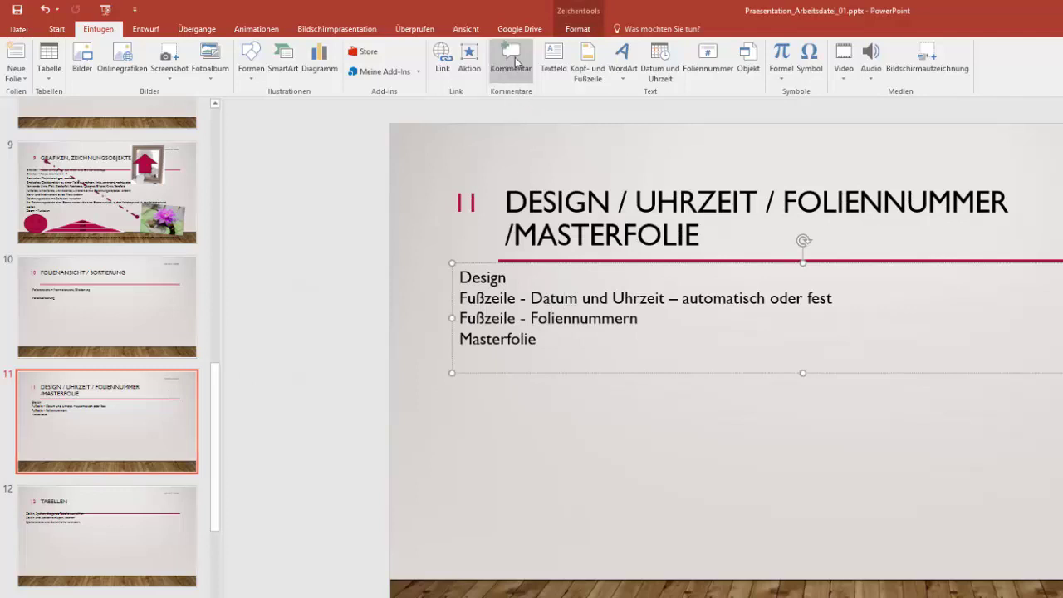
{"action": "left_click", "coordinate": [217, 405]}
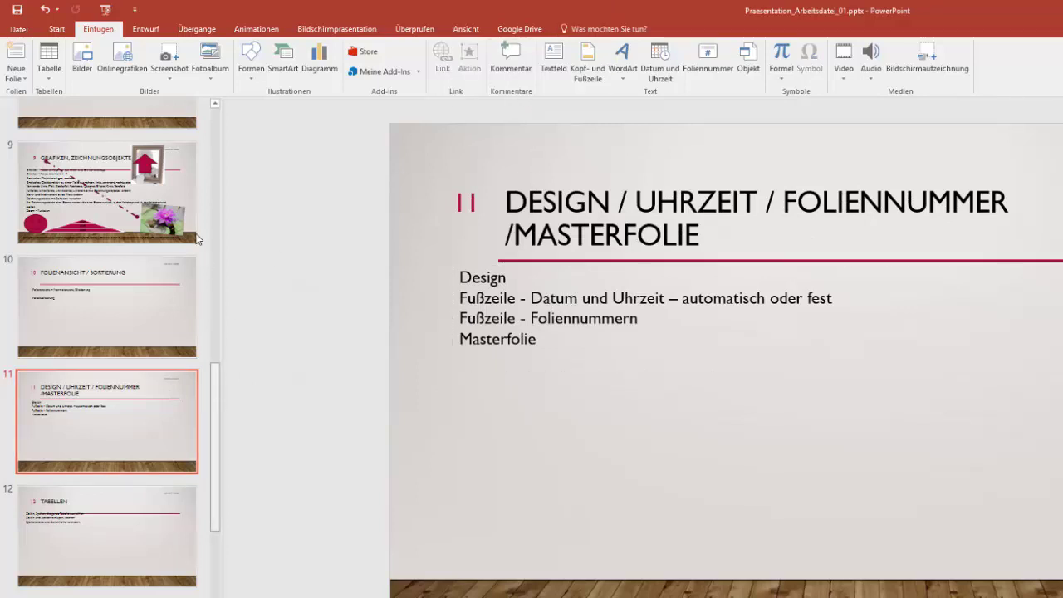
{"action": "scroll", "coordinate": [199, 241], "scroll_direction": "up", "scroll_amount": 5}
{"action": "scroll", "coordinate": [204, 182], "scroll_direction": "up", "scroll_amount": 3}
{"action": "left_click", "coordinate": [150, 147]}
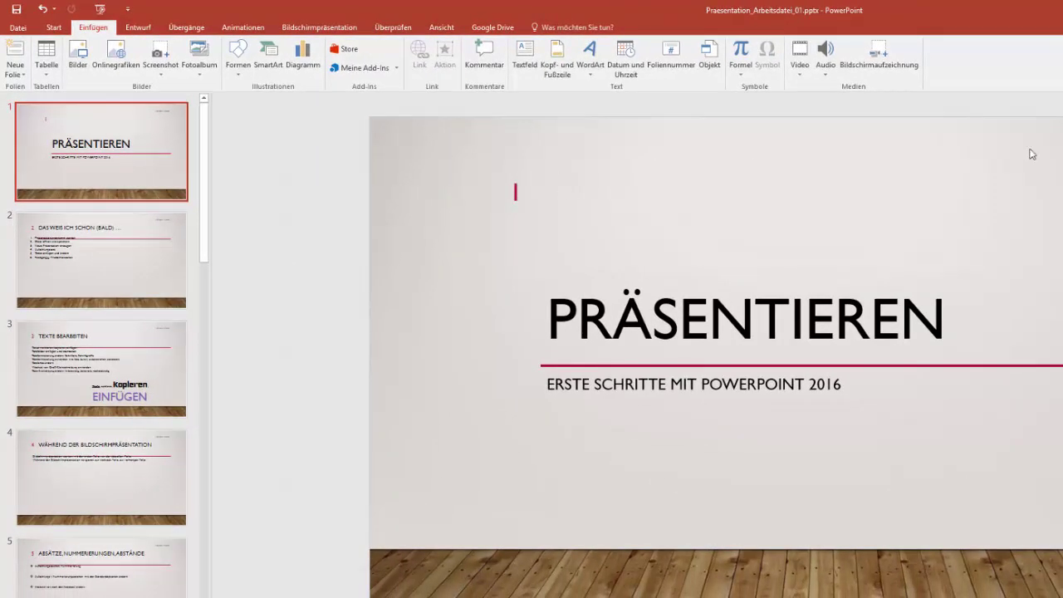
- Apply 'Don't show on title slide' to all slides, then check slides 2 and 11
{"action": "left_click", "coordinate": [556, 57]}
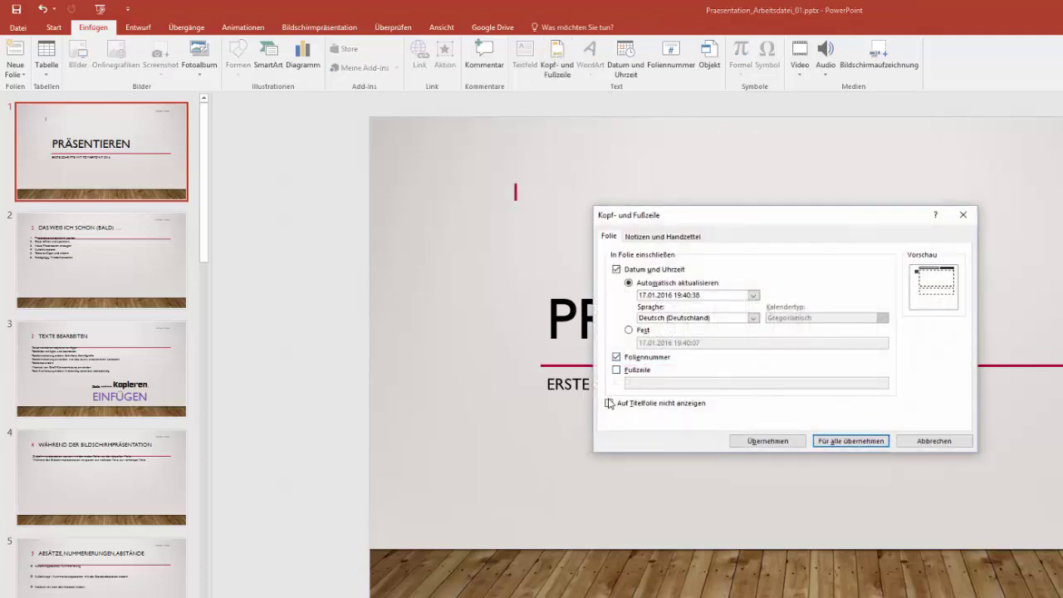
{"action": "left_click", "coordinate": [847, 442]}
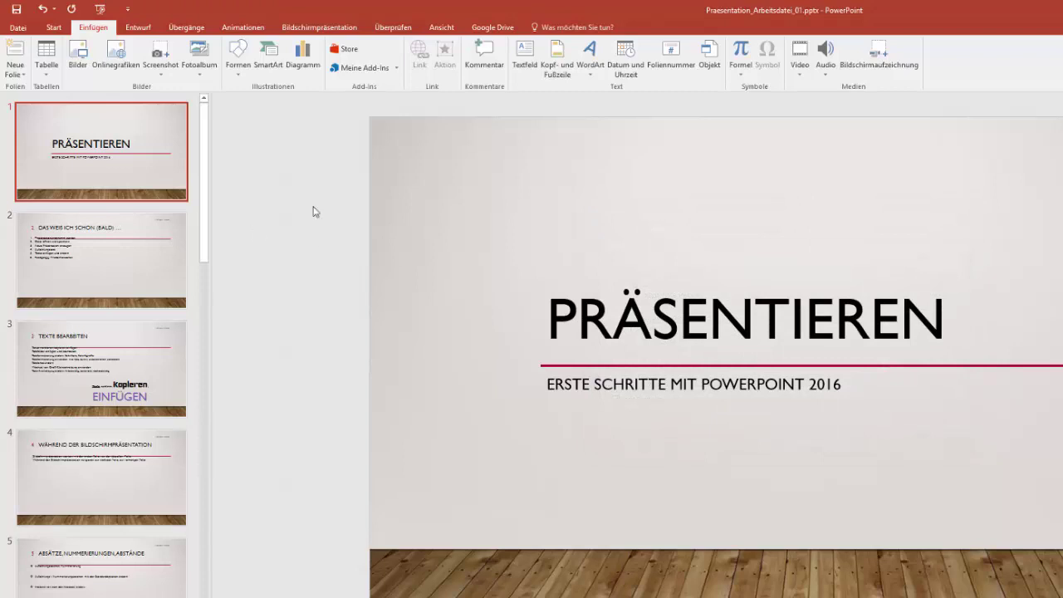
{"action": "left_click", "coordinate": [128, 240]}
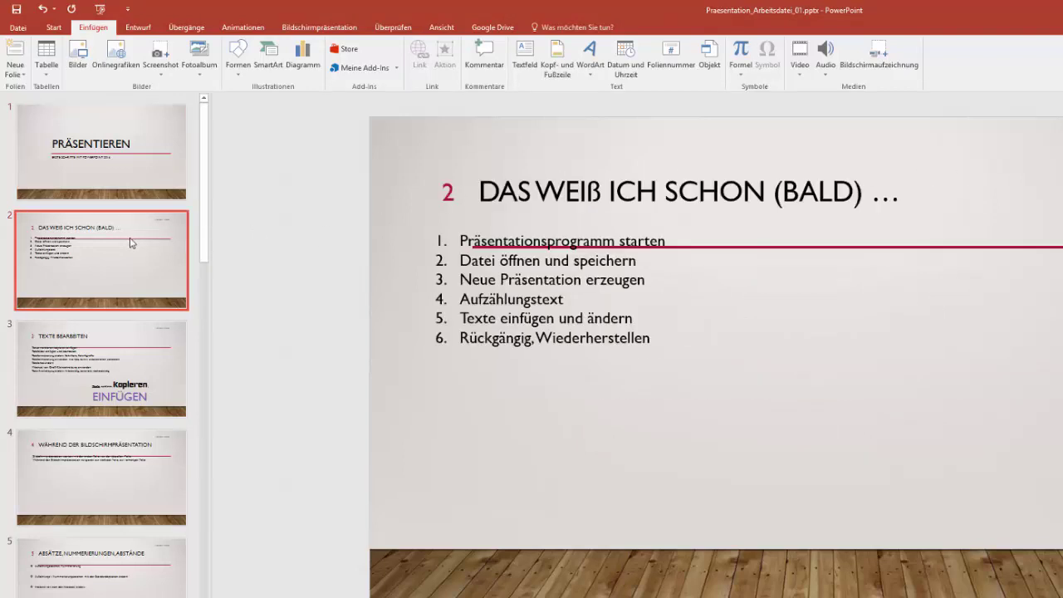
{"action": "scroll", "coordinate": [115, 423], "scroll_direction": "down", "scroll_amount": 1}
{"action": "scroll", "coordinate": [115, 422], "scroll_direction": "down", "scroll_amount": 3}
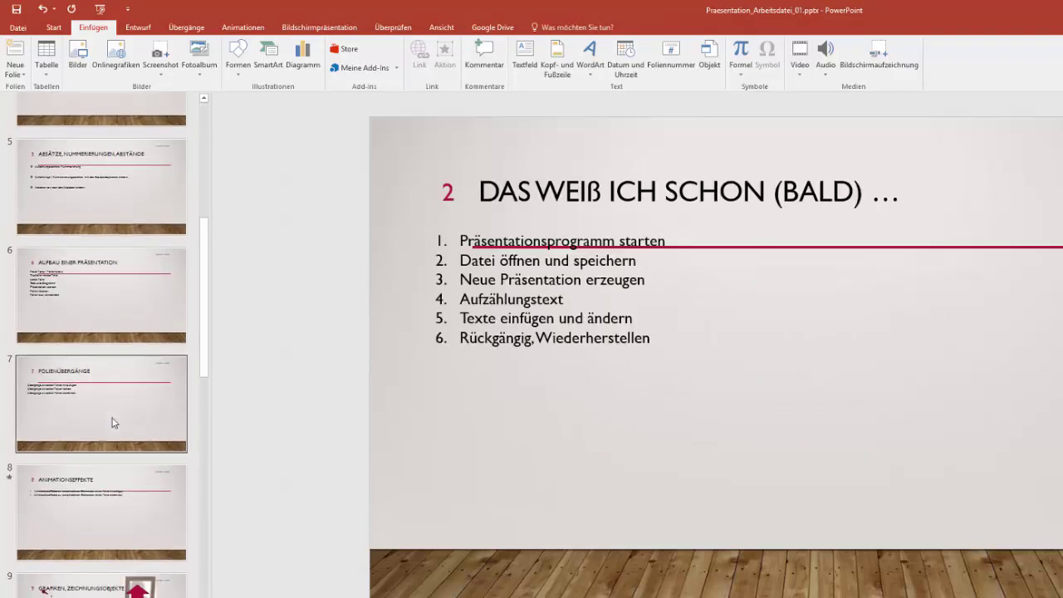
{"action": "scroll", "coordinate": [114, 423], "scroll_direction": "down", "scroll_amount": 3}
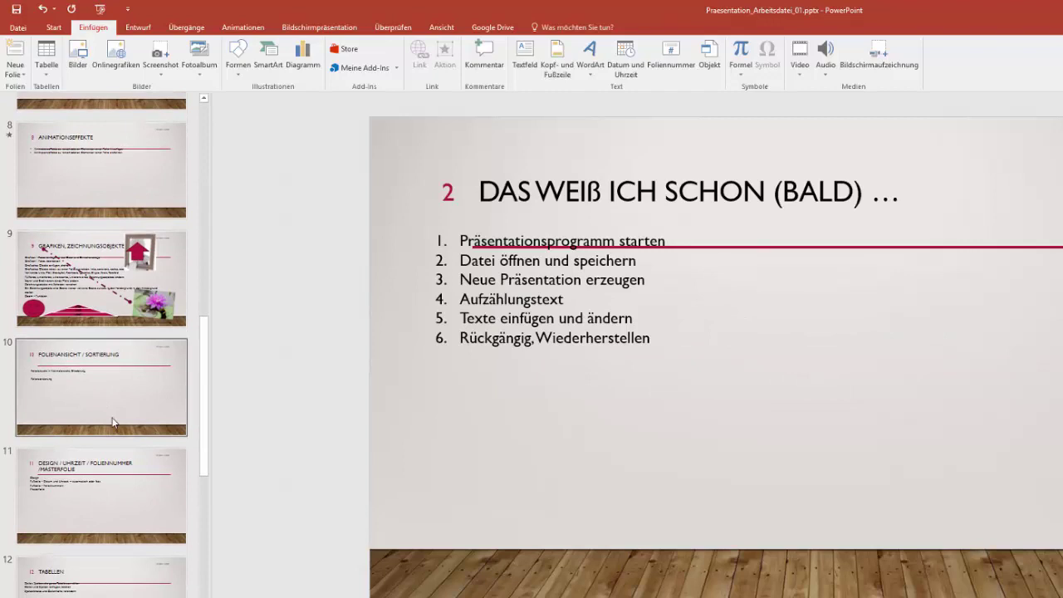
{"action": "left_click", "coordinate": [87, 480]}
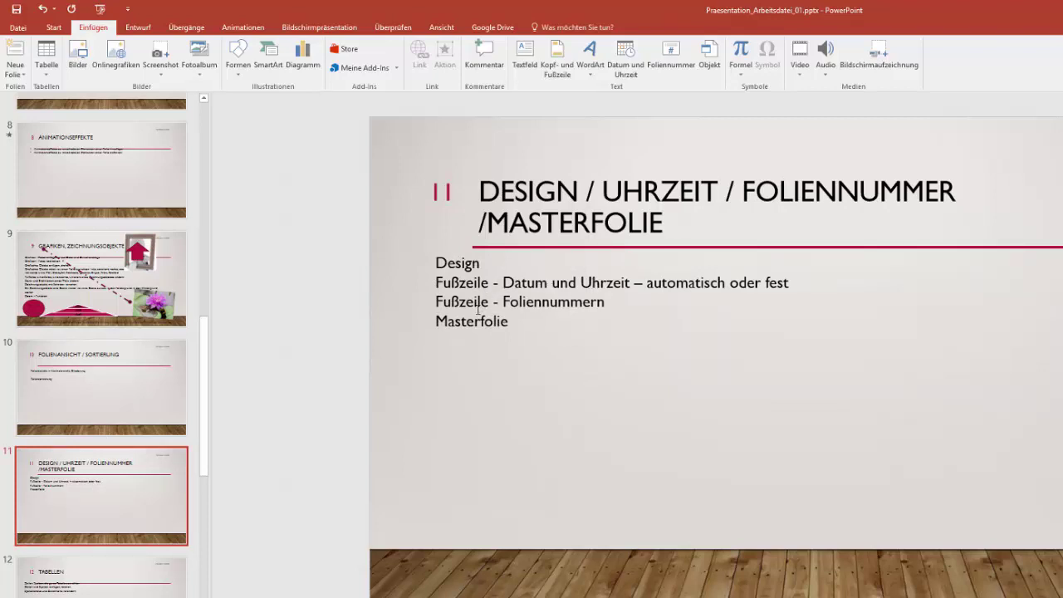
- Switch to Slide Master view and select the Blank layout with its footer placeholders
{"action": "left_click", "coordinate": [462, 321]}
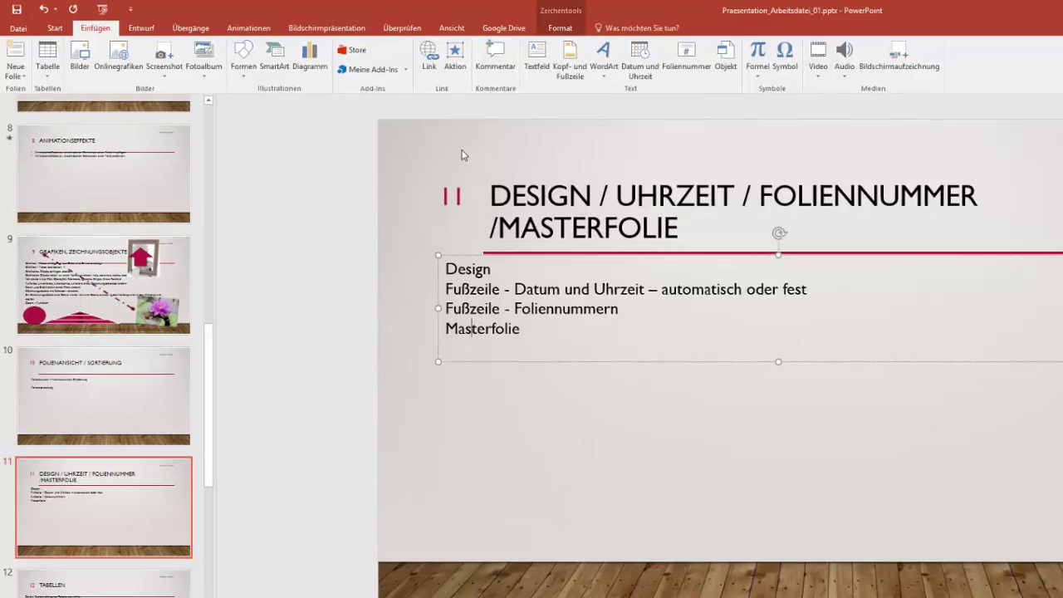
{"action": "left_click", "coordinate": [442, 29]}
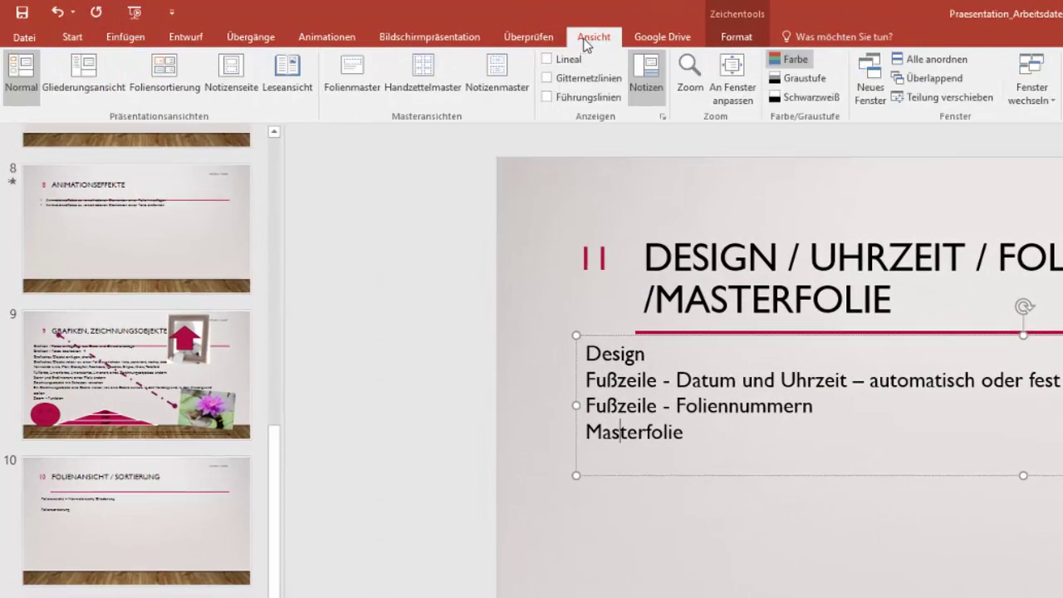
{"action": "left_click", "coordinate": [359, 69]}
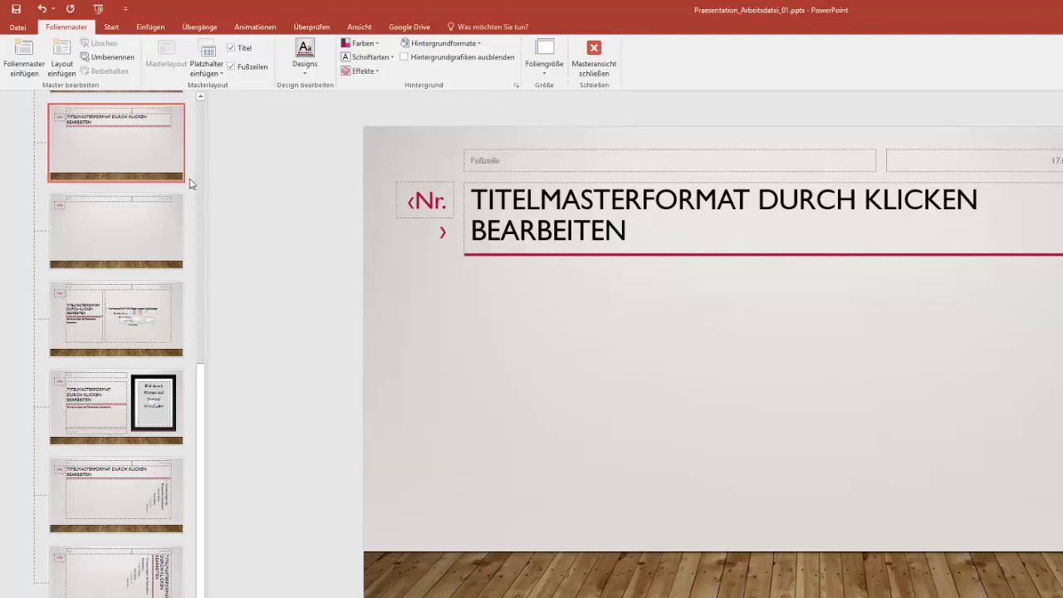
{"action": "left_click", "coordinate": [124, 221]}
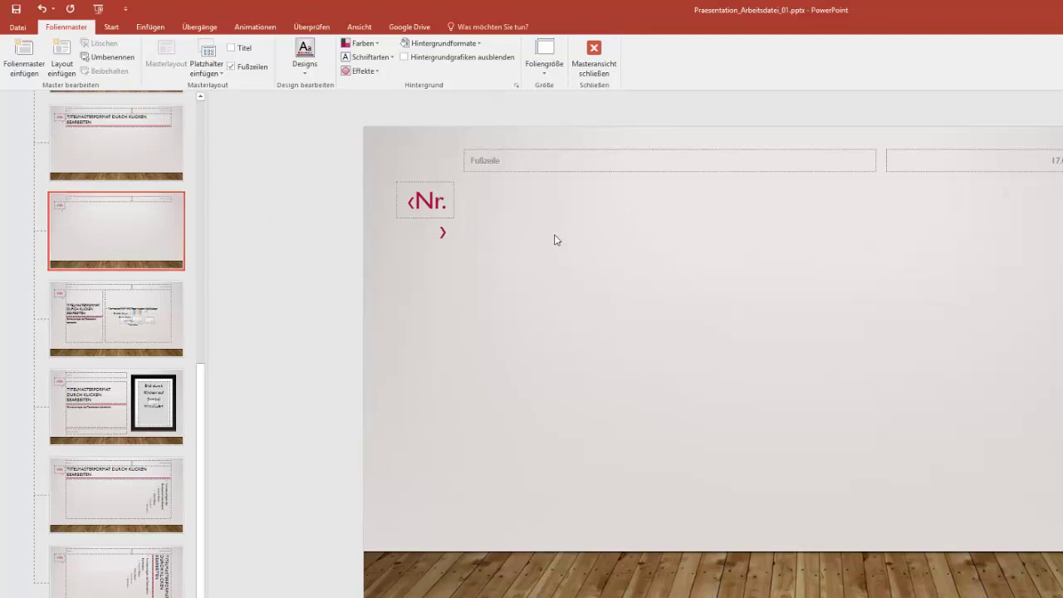
{"action": "left_click", "coordinate": [150, 27]}
- Insert frame-1013727_640.jpg on the Blank master layout, shrink it, and place it lower right
{"action": "left_click", "coordinate": [76, 56]}
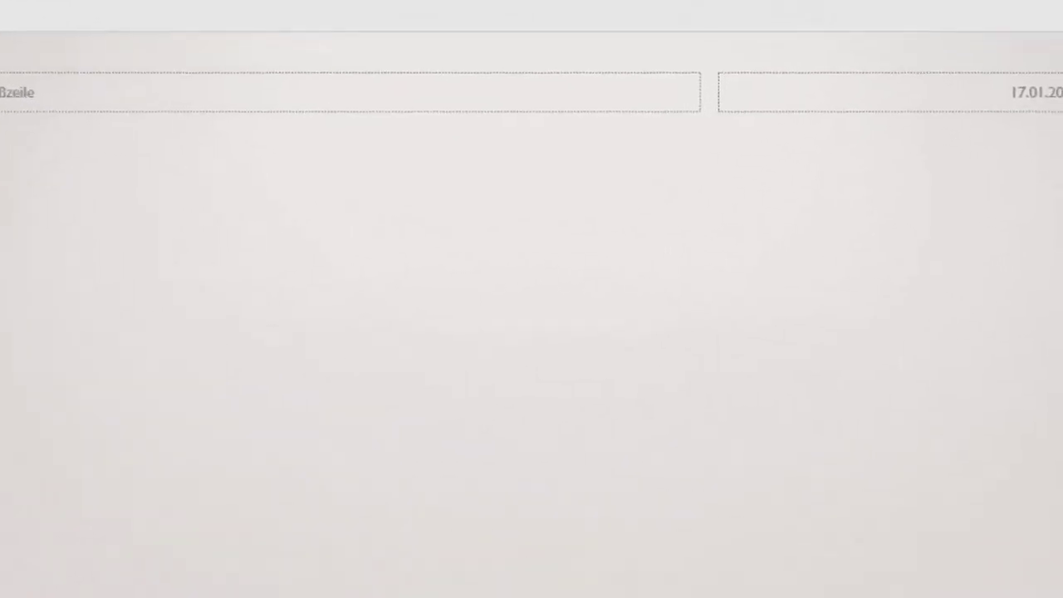
{"action": "left_click", "coordinate": [386, 65]}
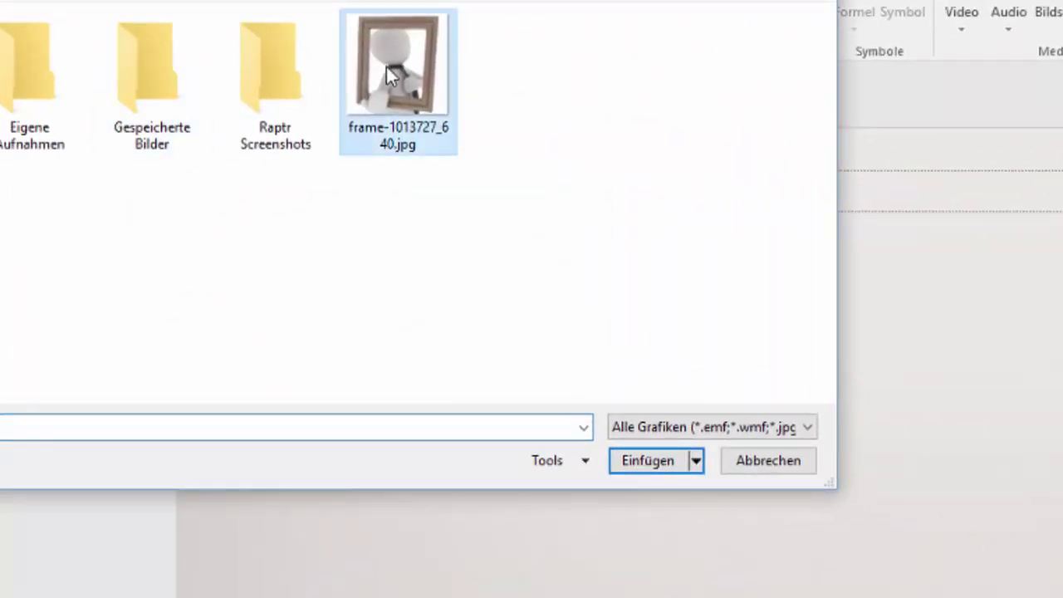
{"action": "left_click", "coordinate": [632, 465]}
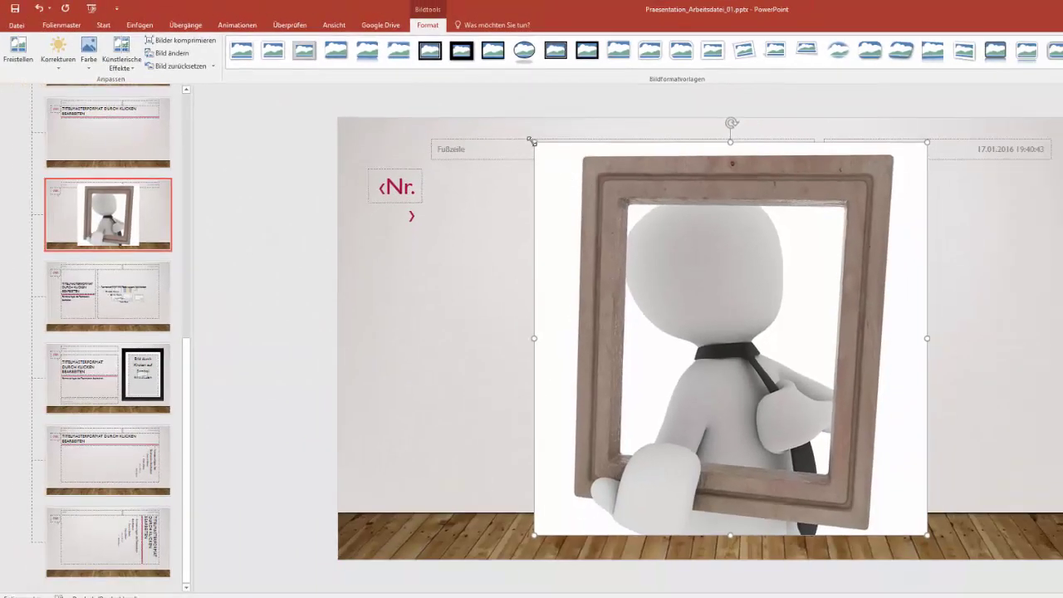
{"action": "mouse_move", "coordinate": [534, 141]}
{"action": "left_mouse_down"}
{"action": "mouse_move", "coordinate": [782, 476]}
{"action": "mouse_move", "coordinate": [812, 422]}
{"action": "left_mouse_up"}
{"action": "left_click_drag", "start_coordinate": [872, 480], "coordinate": [976, 407]}
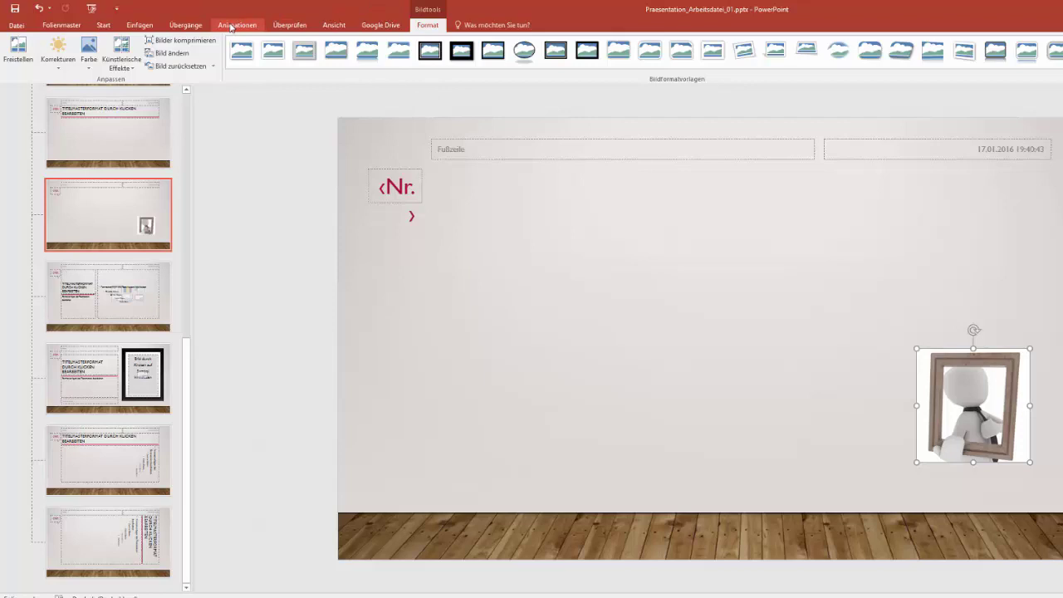
{"action": "left_click", "coordinate": [333, 25]}
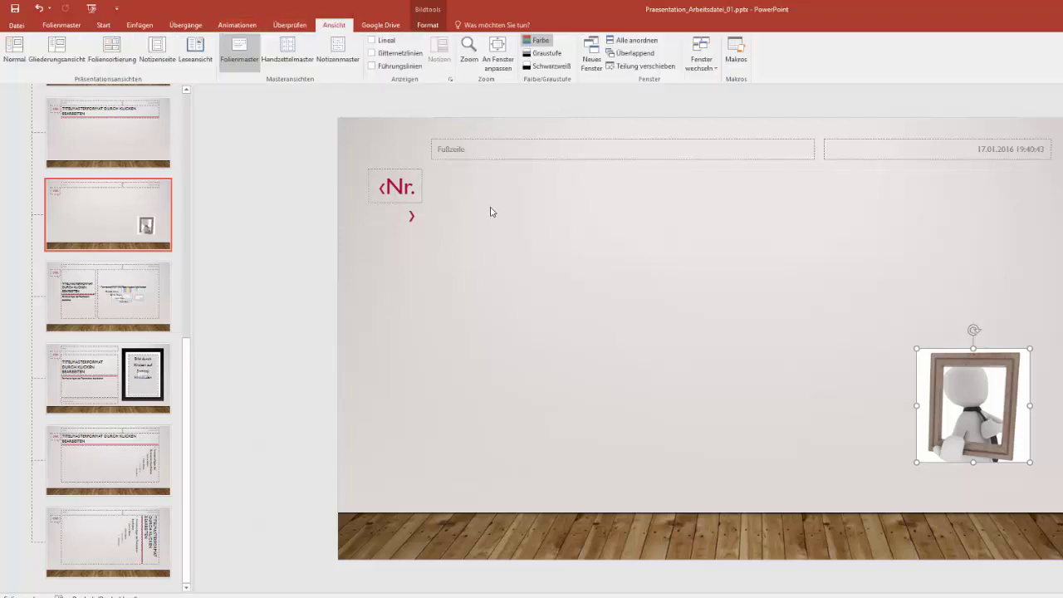
- Return to Normal view and add a new Blank-layout slide 15 after slide 14
{"action": "left_click", "coordinate": [17, 47]}
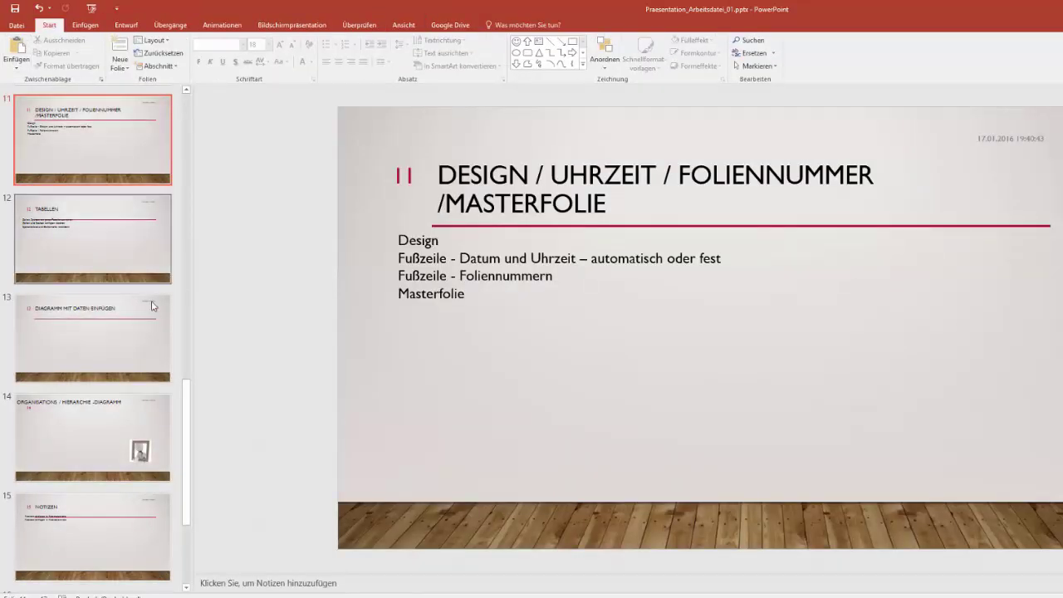
{"action": "left_click", "coordinate": [98, 438]}
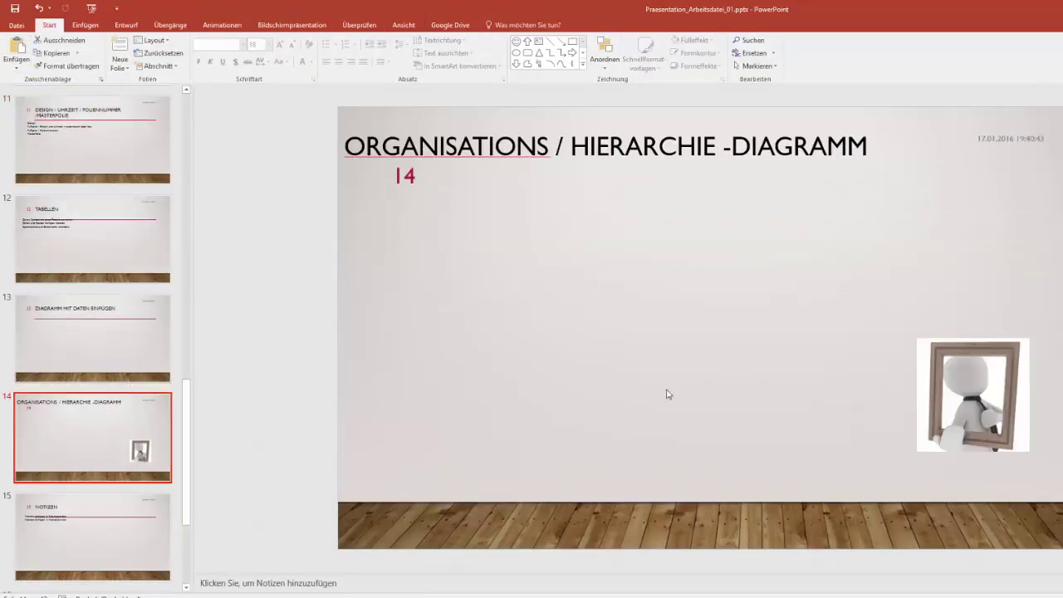
{"action": "left_click", "coordinate": [934, 376]}
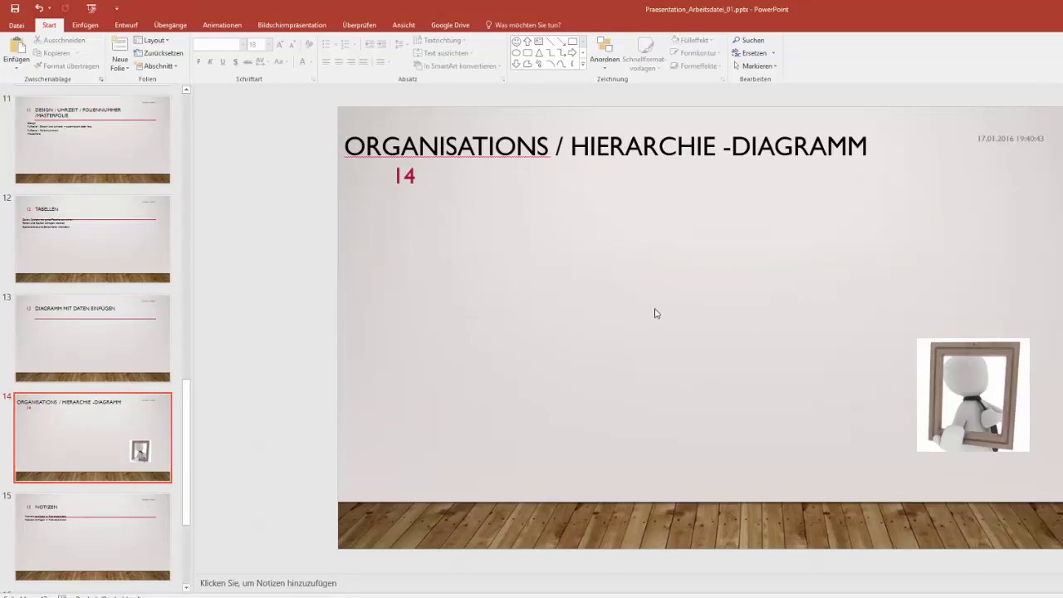
{"action": "left_click", "coordinate": [132, 336]}
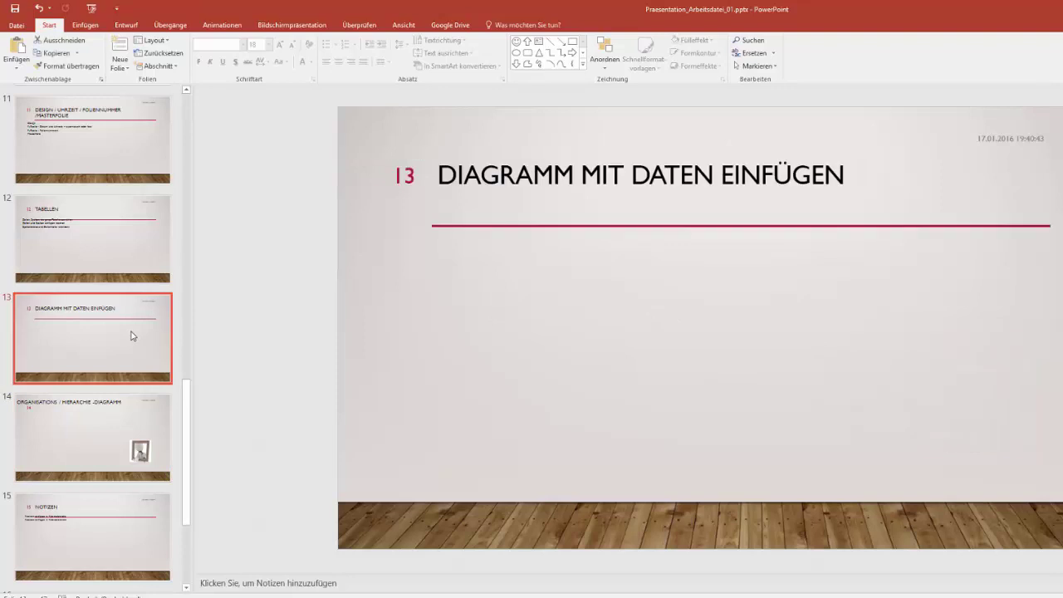
{"action": "left_click", "coordinate": [138, 438]}
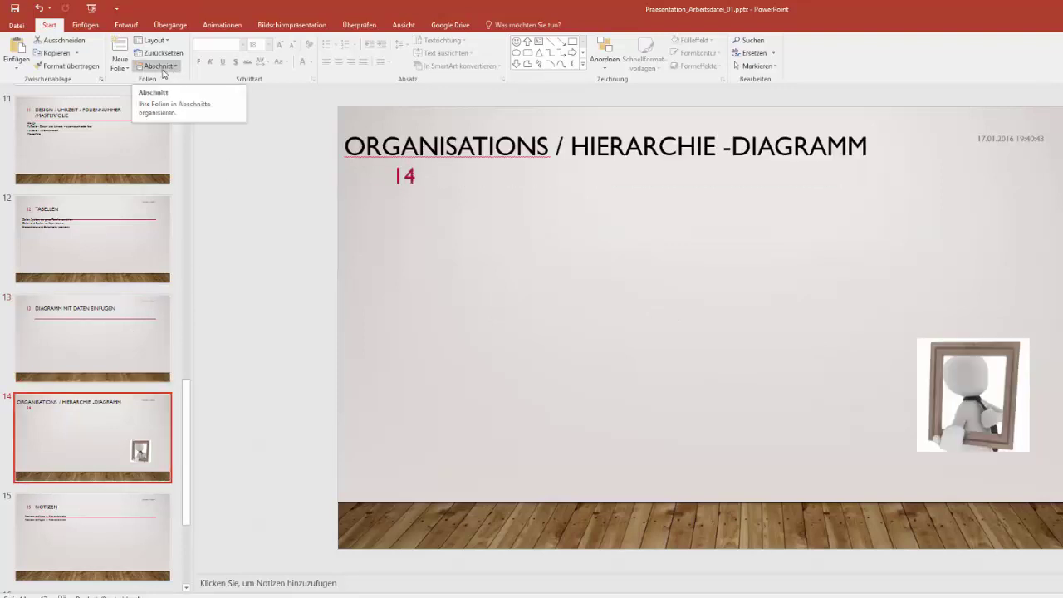
{"action": "left_click", "coordinate": [127, 68]}
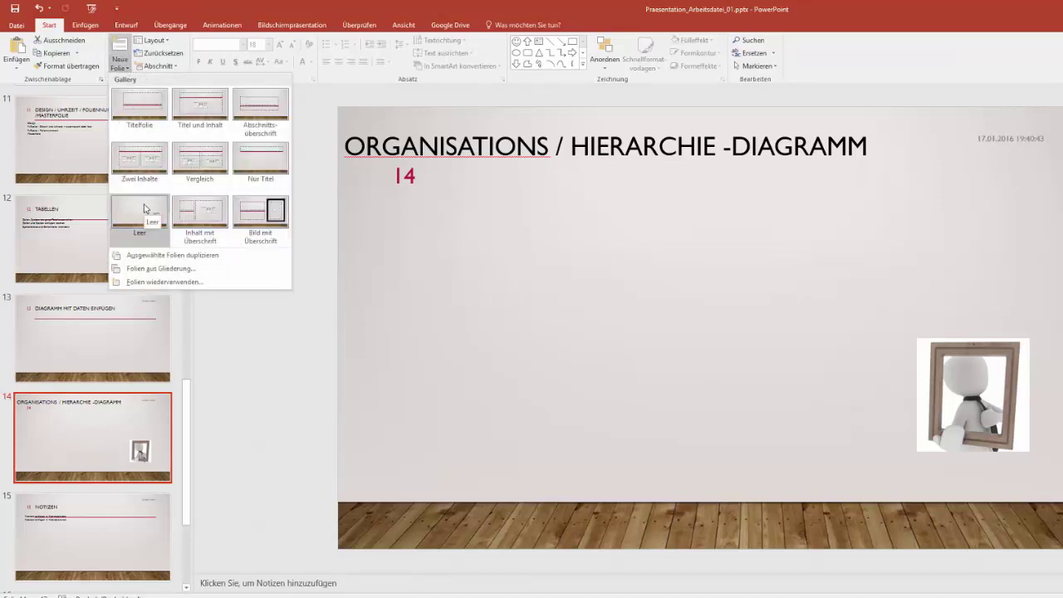
{"action": "left_click", "coordinate": [155, 222]}
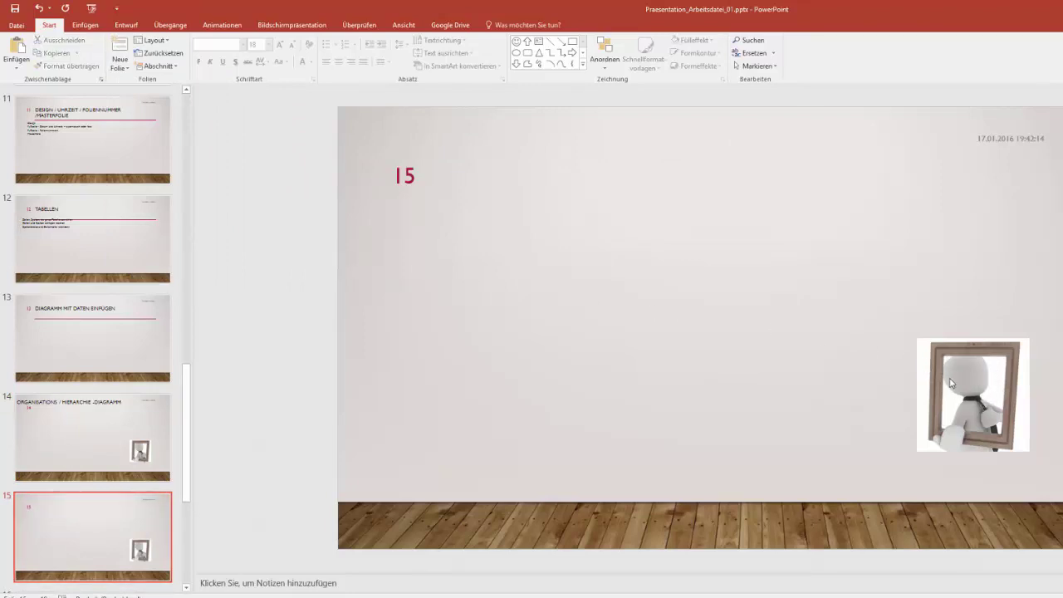
{"action": "left_click", "coordinate": [402, 25]}
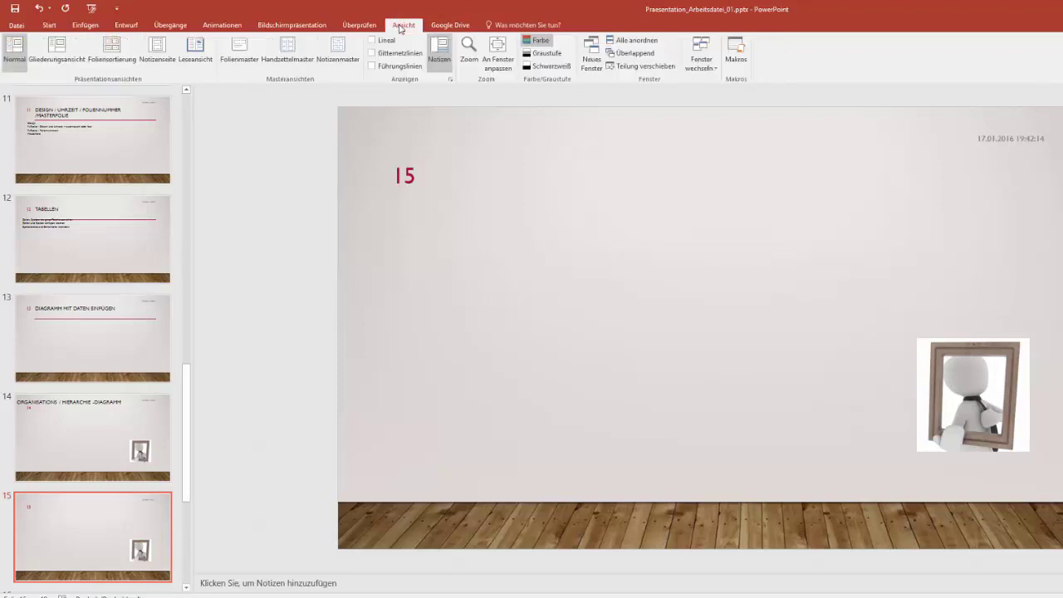
- In the slide master, delete the frame picture from the Blank layout, then close master view
{"action": "left_click", "coordinate": [239, 50]}
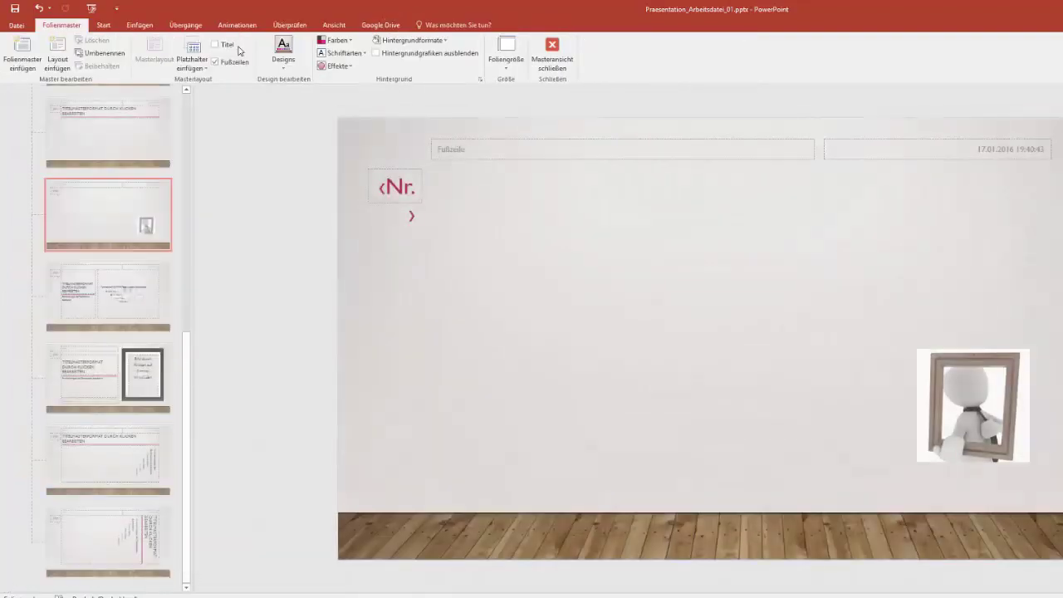
{"action": "left_click", "coordinate": [119, 131]}
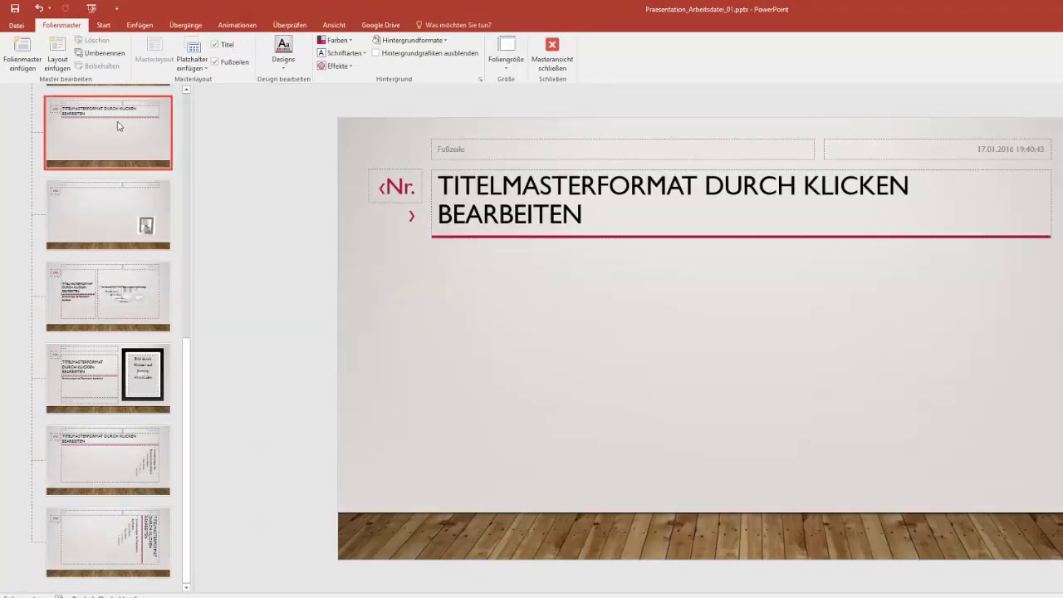
{"action": "left_click", "coordinate": [123, 220]}
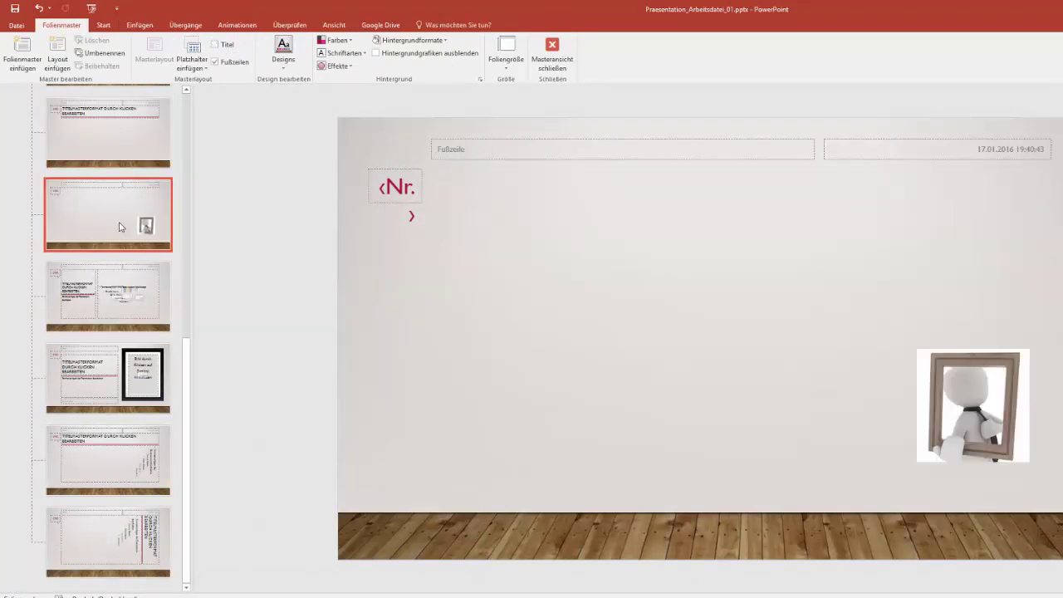
{"action": "left_click", "coordinate": [954, 426]}
{"action": "key", "text": "Delete"}
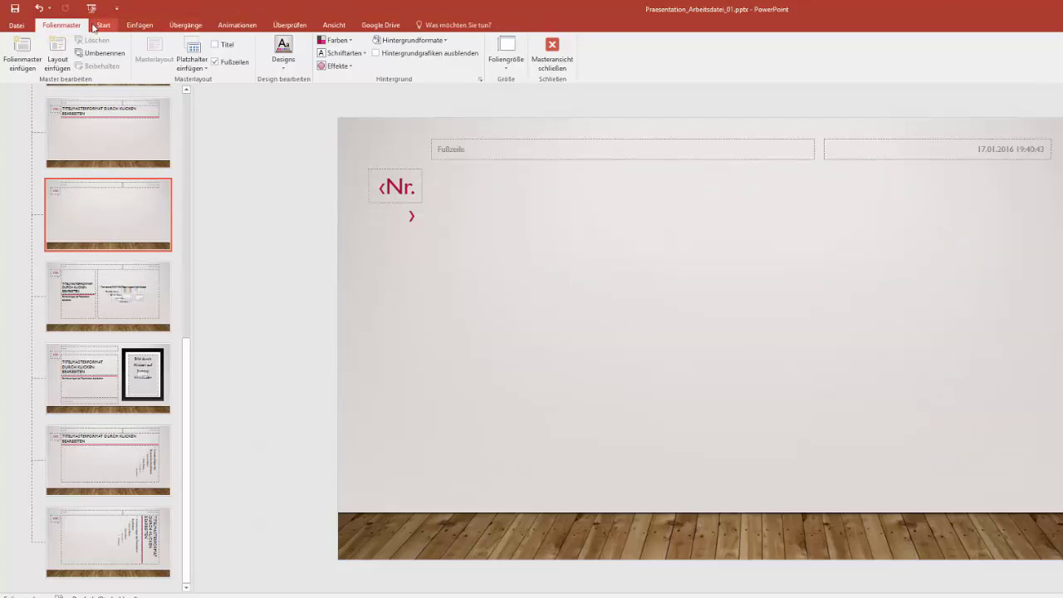
{"action": "left_click", "coordinate": [555, 60]}
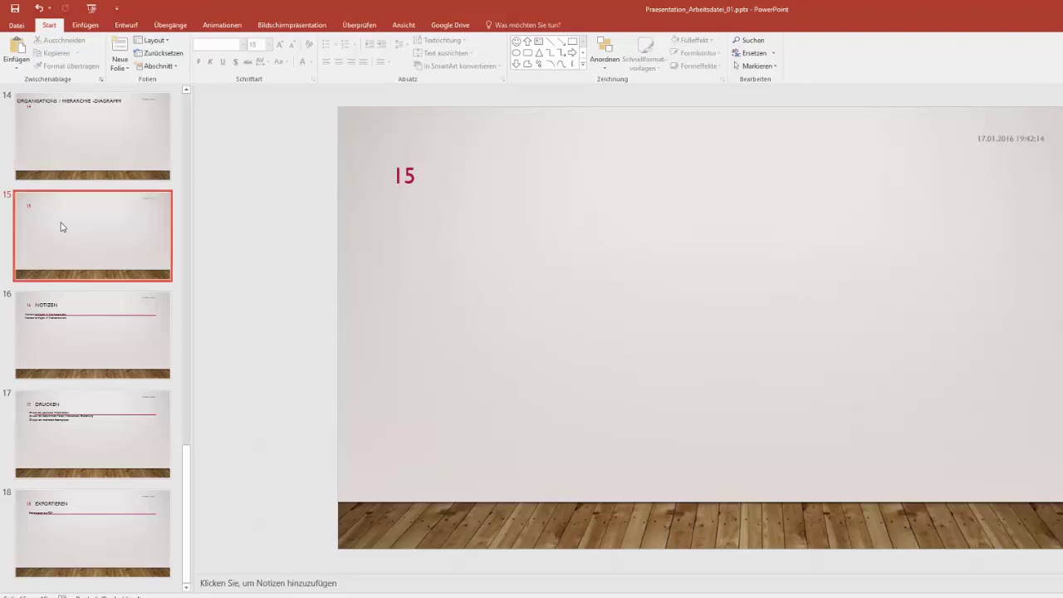
- Delete the empty slide 15 via its thumbnail's context menu
{"action": "left_click", "coordinate": [59, 225]}
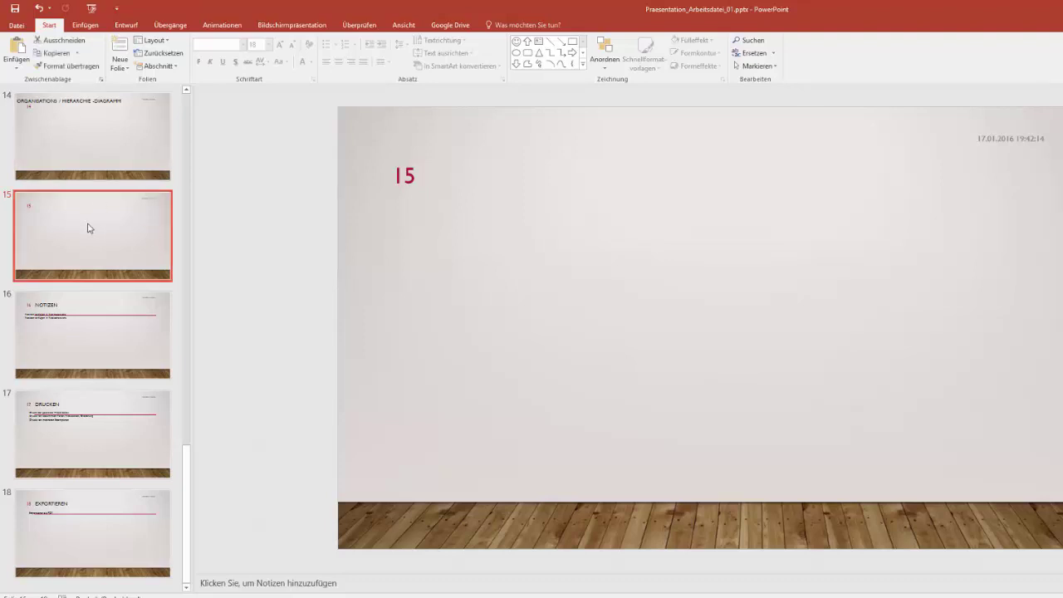
{"action": "right_click", "coordinate": [89, 224]}
{"action": "mouse_move", "coordinate": [117, 372]}
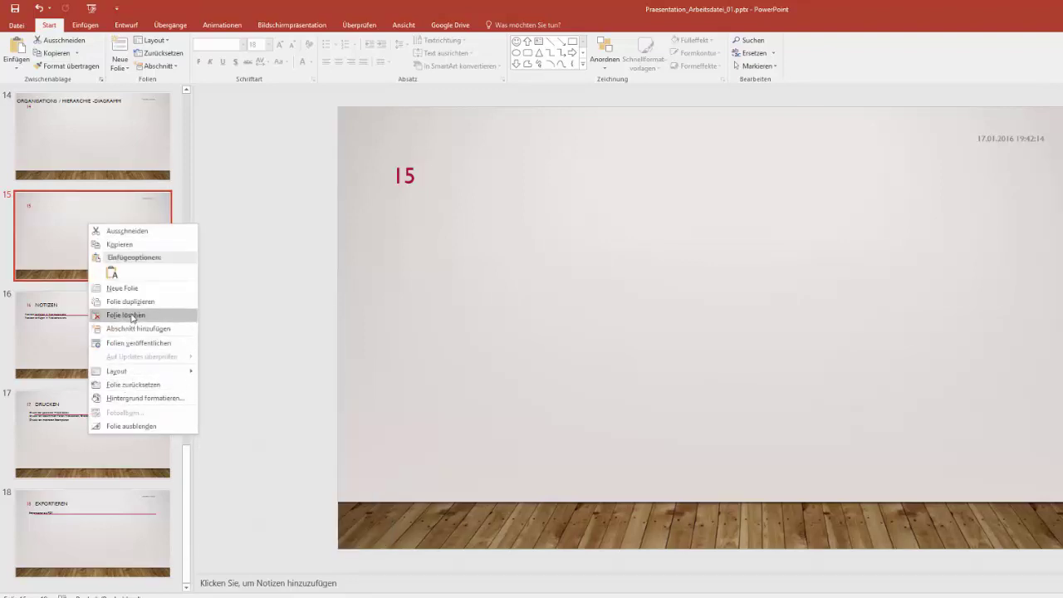
{"action": "left_click", "coordinate": [132, 317]}
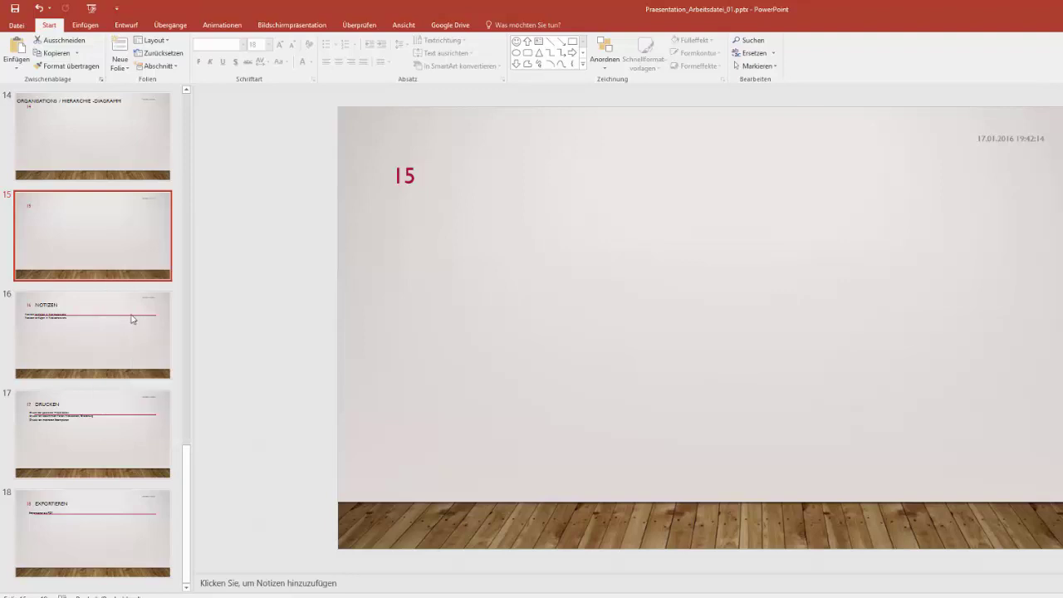
- Confirm NOTIZEN is slide 15 again, then return to slide 11
{"action": "left_click", "coordinate": [105, 221]}
{"action": "left_click", "coordinate": [92, 304]}
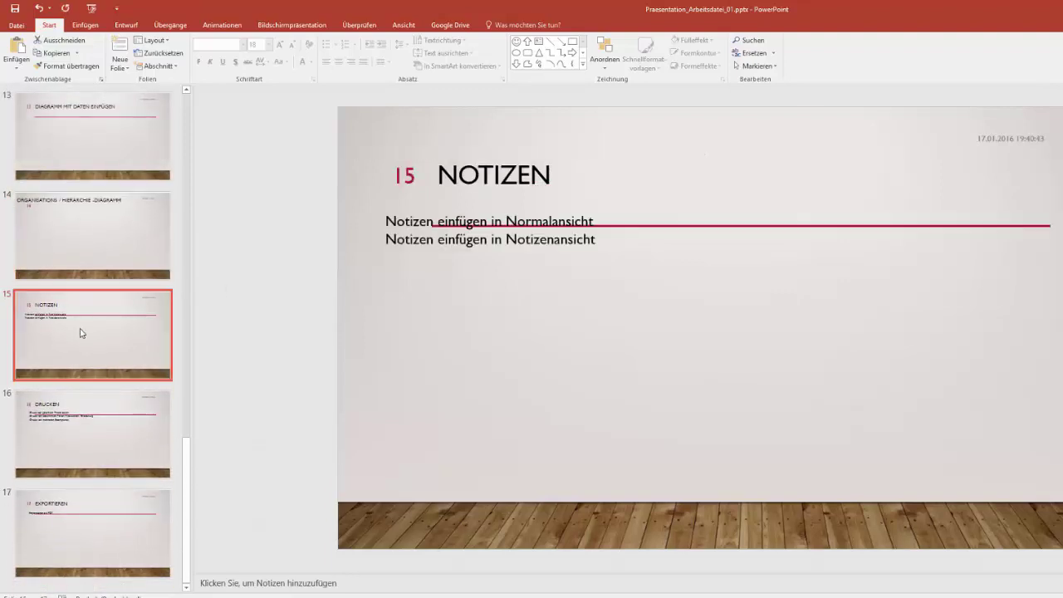
{"action": "scroll", "coordinate": [80, 229], "scroll_direction": "up", "scroll_amount": 1}
{"action": "scroll", "coordinate": [81, 230], "scroll_direction": "up", "scroll_amount": 1}
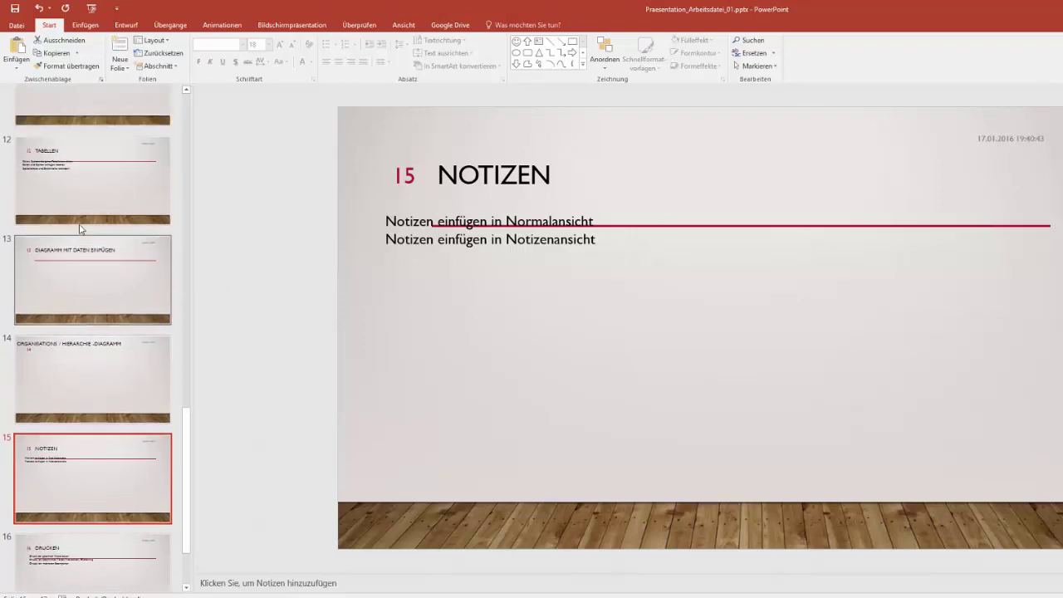
{"action": "scroll", "coordinate": [80, 230], "scroll_direction": "up", "scroll_amount": 1}
{"action": "scroll", "coordinate": [81, 230], "scroll_direction": "up", "scroll_amount": 1}
{"action": "scroll", "coordinate": [81, 230], "scroll_direction": "up", "scroll_amount": 1}
{"action": "left_click", "coordinate": [62, 310]}
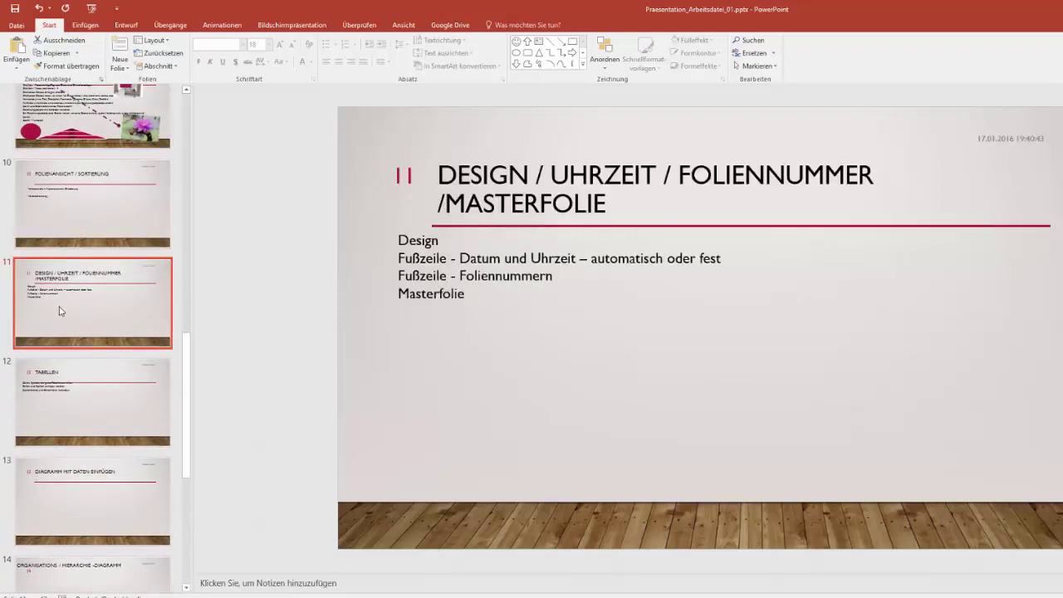